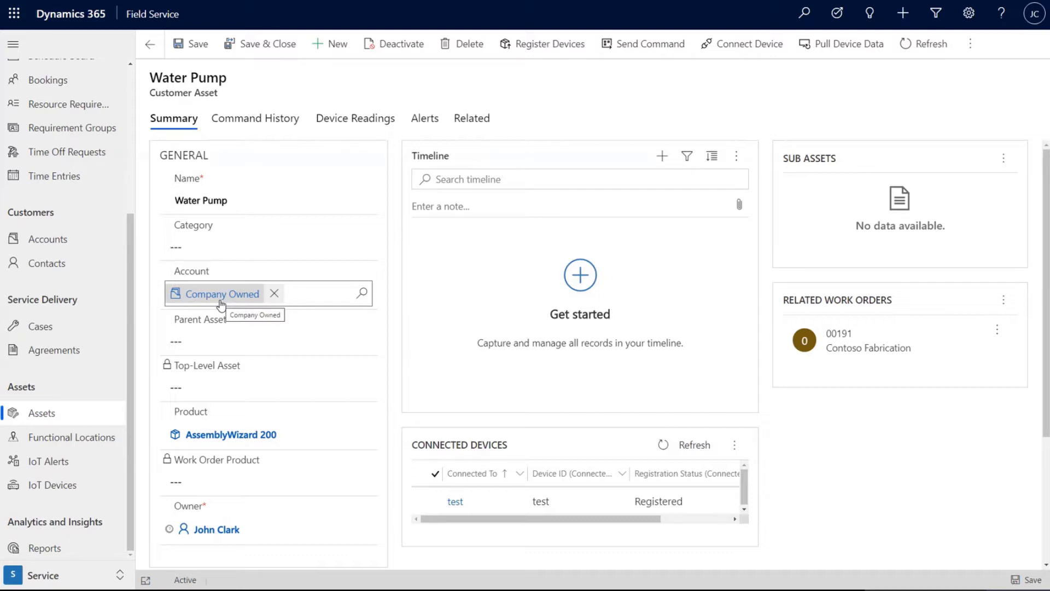
Start a new work order and set its service account to A Datum Corporation.
{"action": "scroll", "coordinate": [95, 256], "scroll_direction": "up", "scroll_amount": 5}
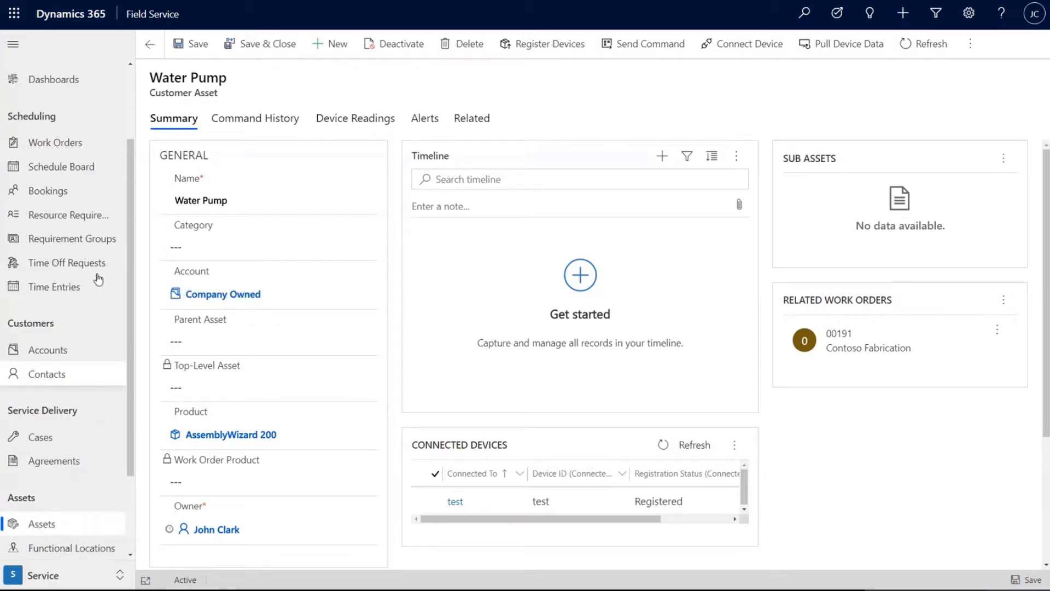
{"action": "left_click", "coordinate": [95, 256]}
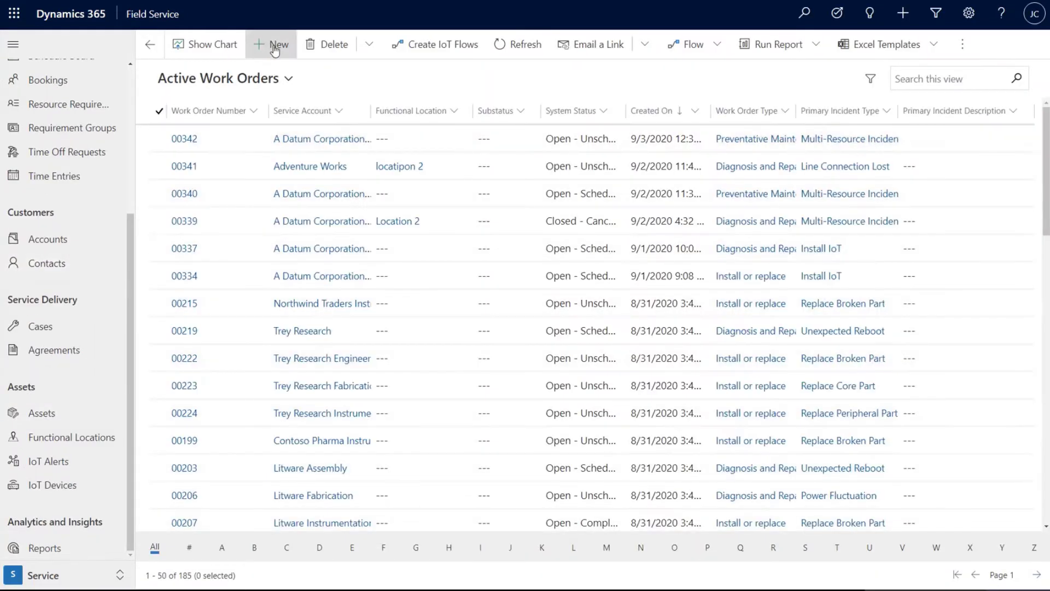
{"action": "left_click", "coordinate": [273, 44]}
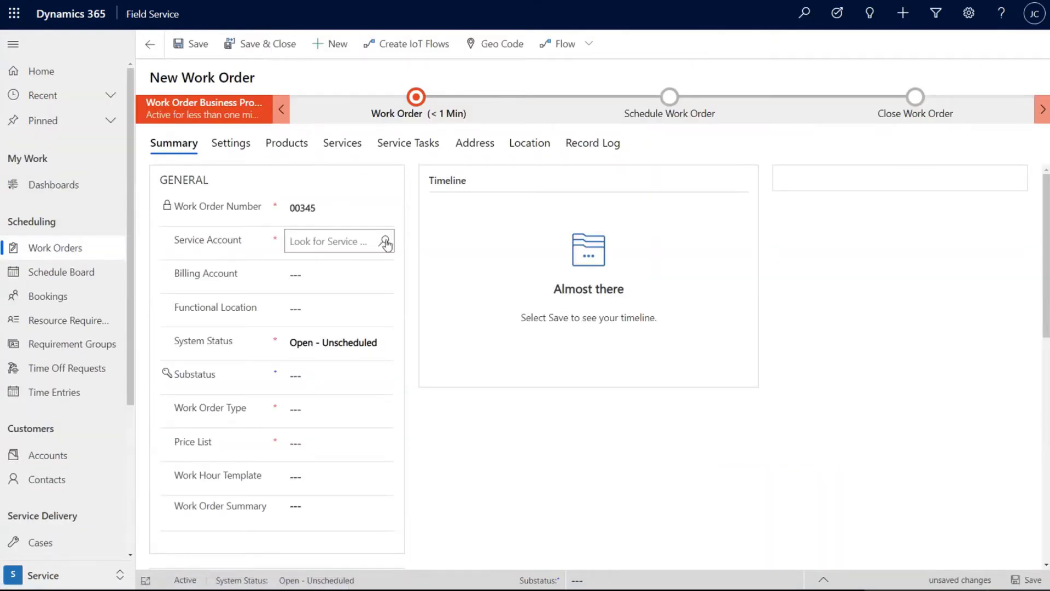
{"action": "left_click", "coordinate": [386, 242]}
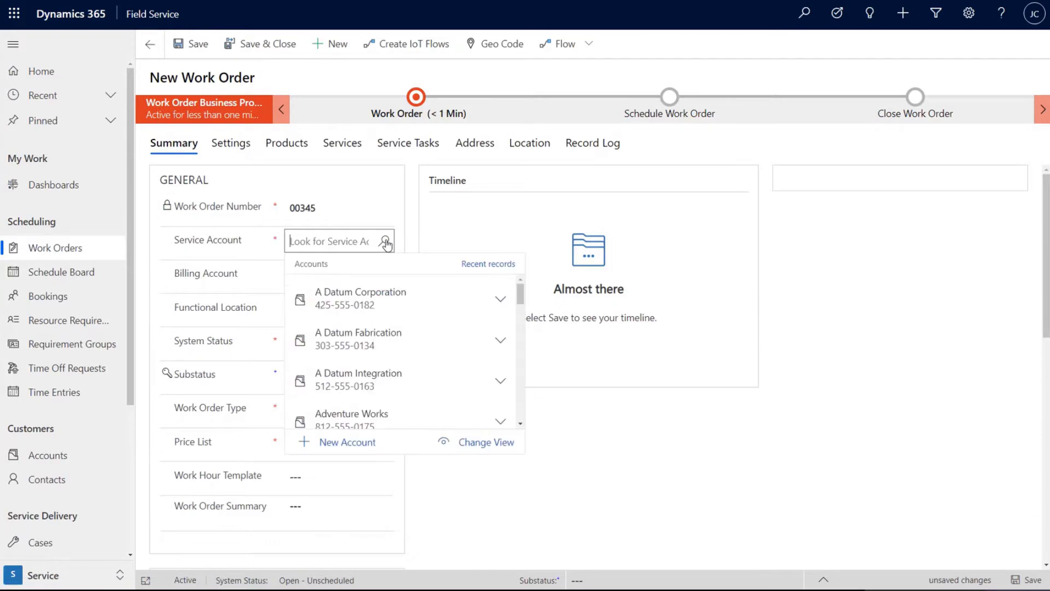
{"action": "left_click", "coordinate": [408, 307]}
Examine which customer assets the primary incident's asset lookup offers for the chosen service account, and close it without selecting one.
{"action": "scroll", "coordinate": [499, 452], "scroll_direction": "down", "scroll_amount": 6}
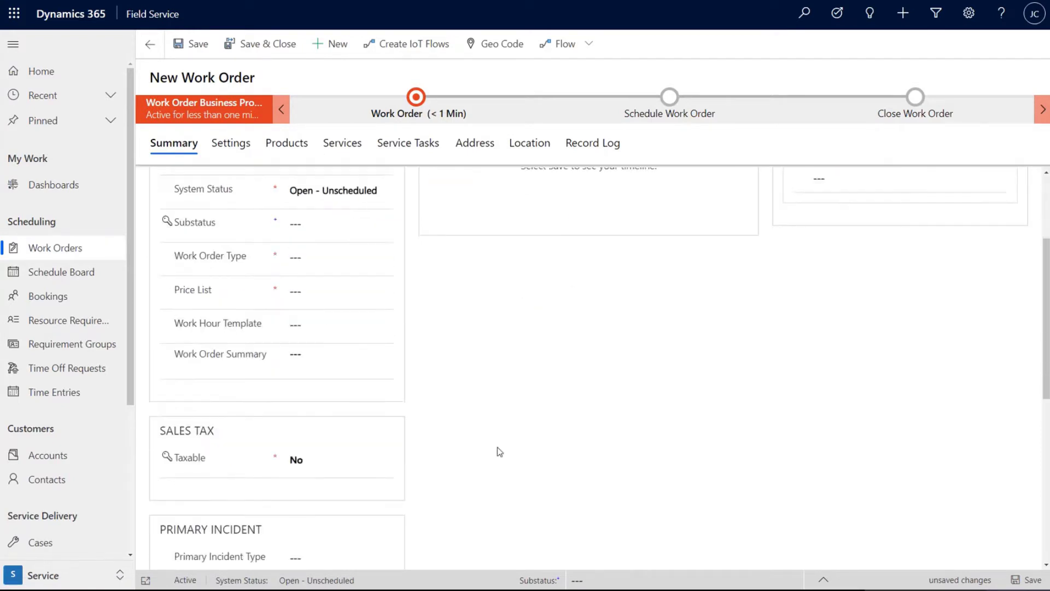
{"action": "left_click", "coordinate": [387, 493]}
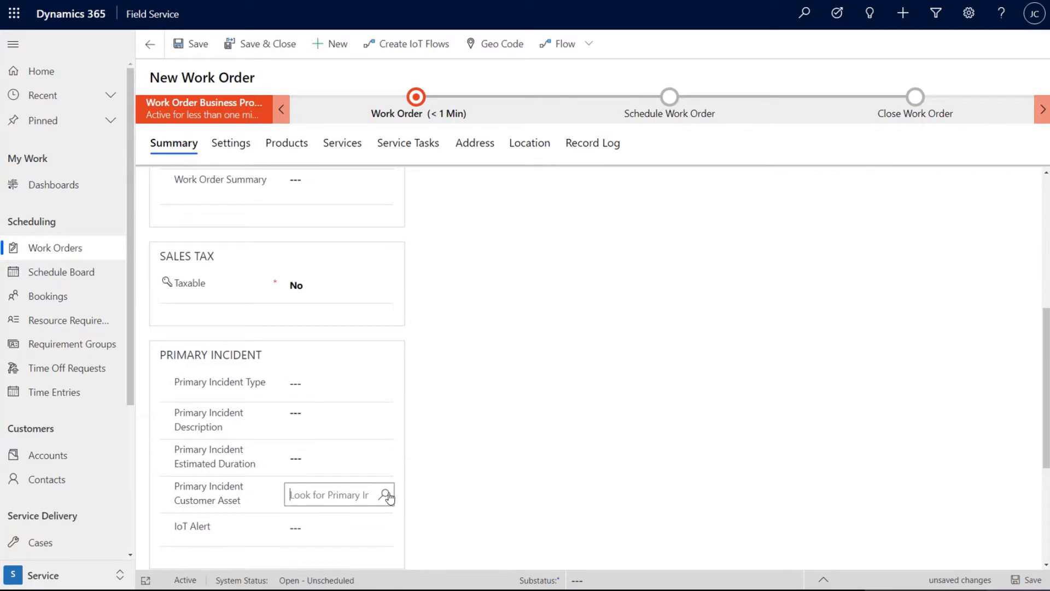
{"action": "scroll", "coordinate": [394, 375], "scroll_direction": "down", "scroll_amount": 1}
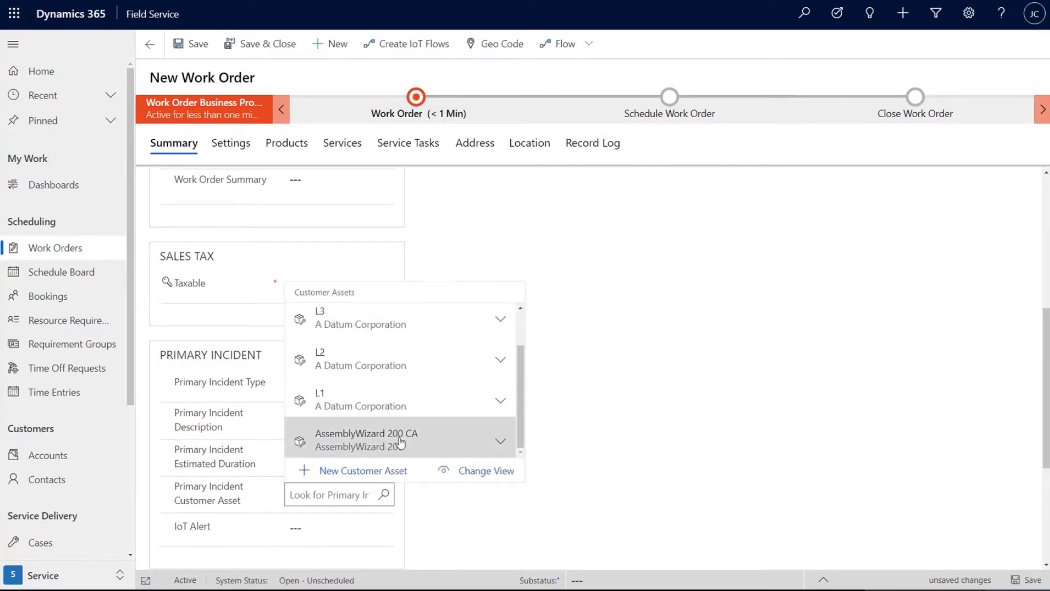
{"action": "scroll", "coordinate": [405, 411], "scroll_direction": "up", "scroll_amount": 1}
{"action": "left_click", "coordinate": [674, 376]}
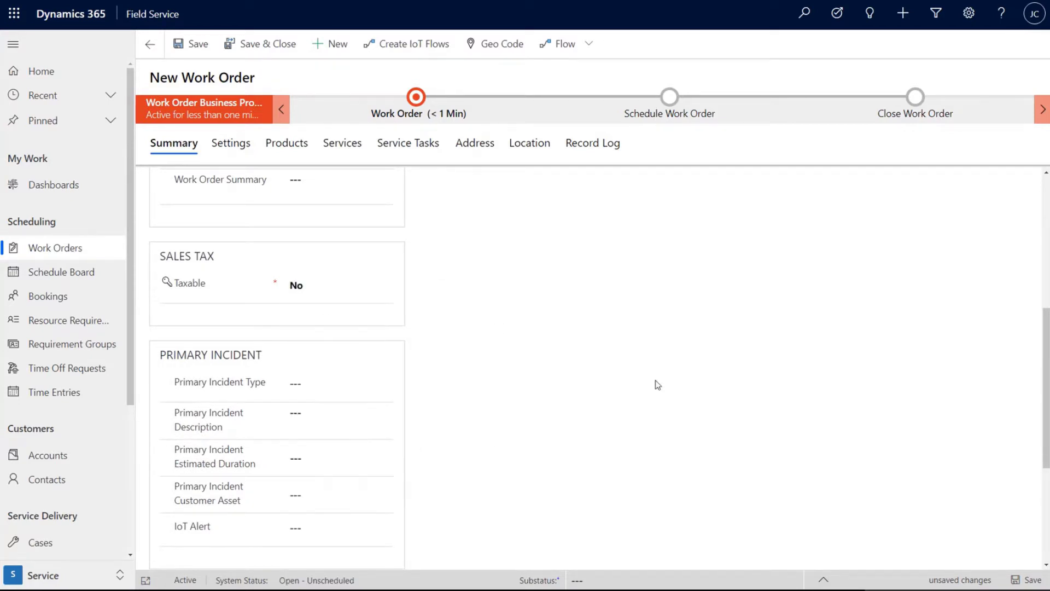
Clear the service account and the billing account from the work order.
{"action": "scroll", "coordinate": [510, 421], "scroll_direction": "up", "scroll_amount": 1}
{"action": "scroll", "coordinate": [510, 420], "scroll_direction": "up", "scroll_amount": 5}
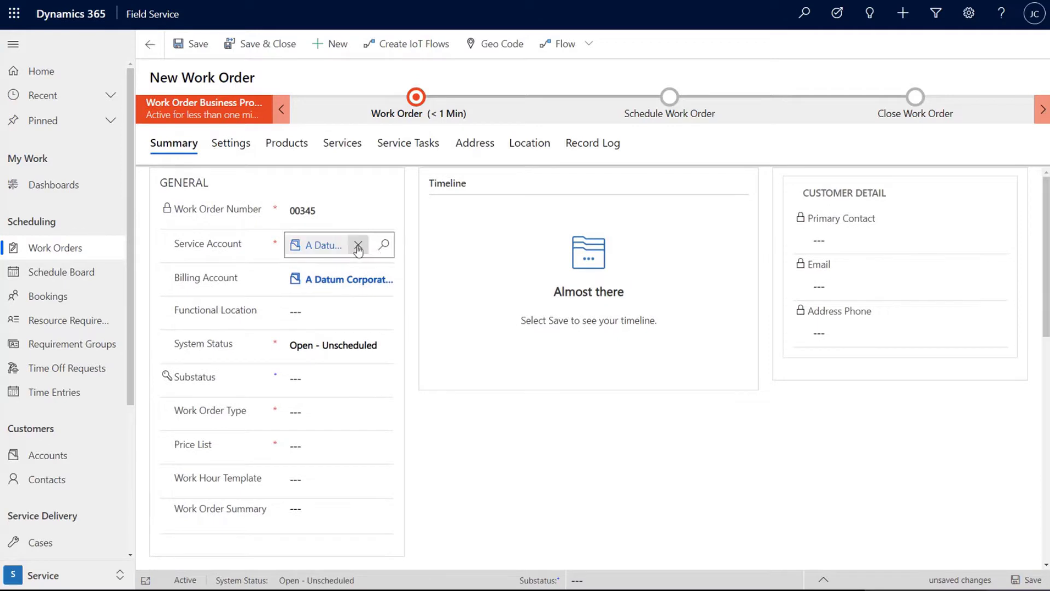
{"action": "left_click", "coordinate": [357, 244]}
{"action": "left_click", "coordinate": [358, 322]}
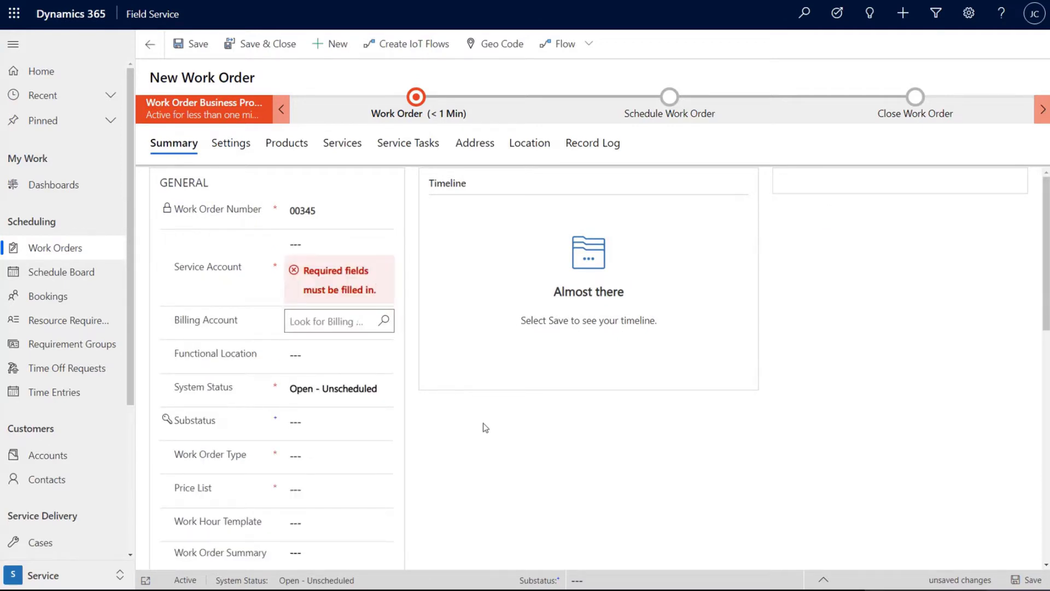
Set the primary incident customer asset to Water Pump and the service account to A Datum Corporation.
{"action": "scroll", "coordinate": [484, 426], "scroll_direction": "down", "scroll_amount": 2}
{"action": "scroll", "coordinate": [485, 427], "scroll_direction": "down", "scroll_amount": 4}
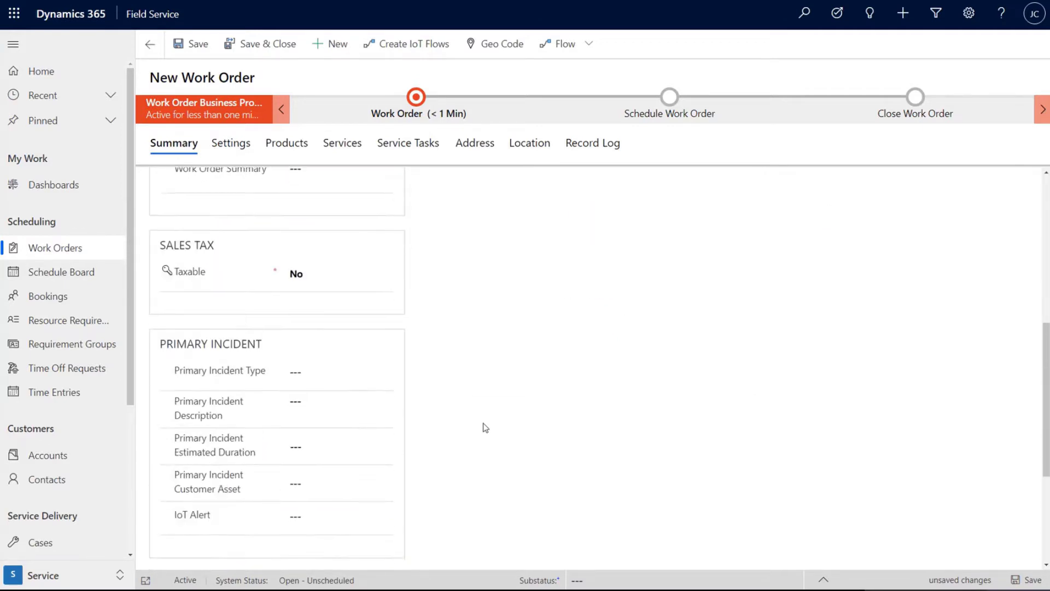
{"action": "left_click", "coordinate": [385, 484]}
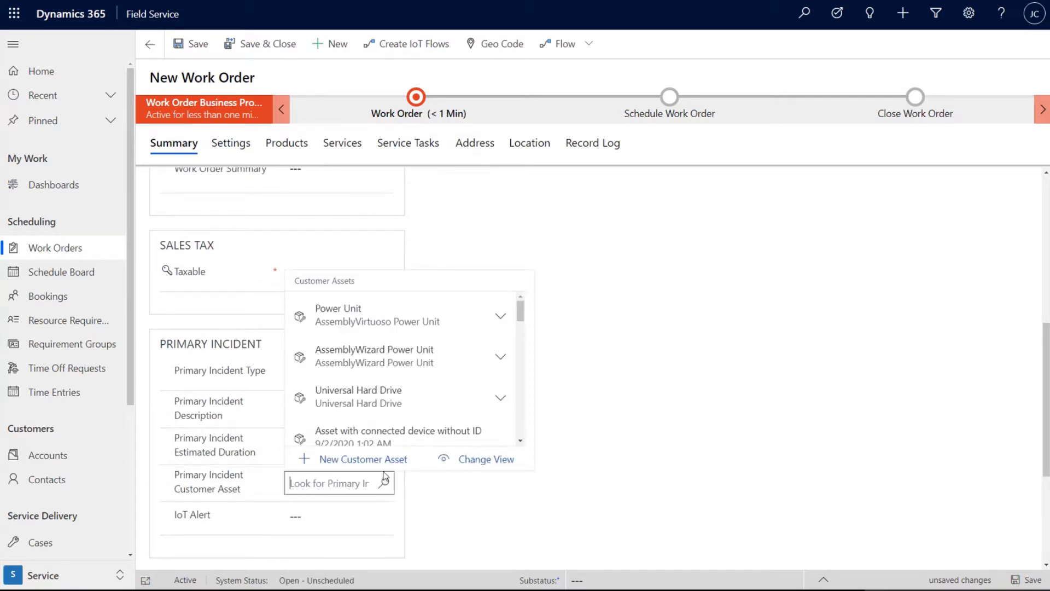
{"action": "type", "text": "water"}
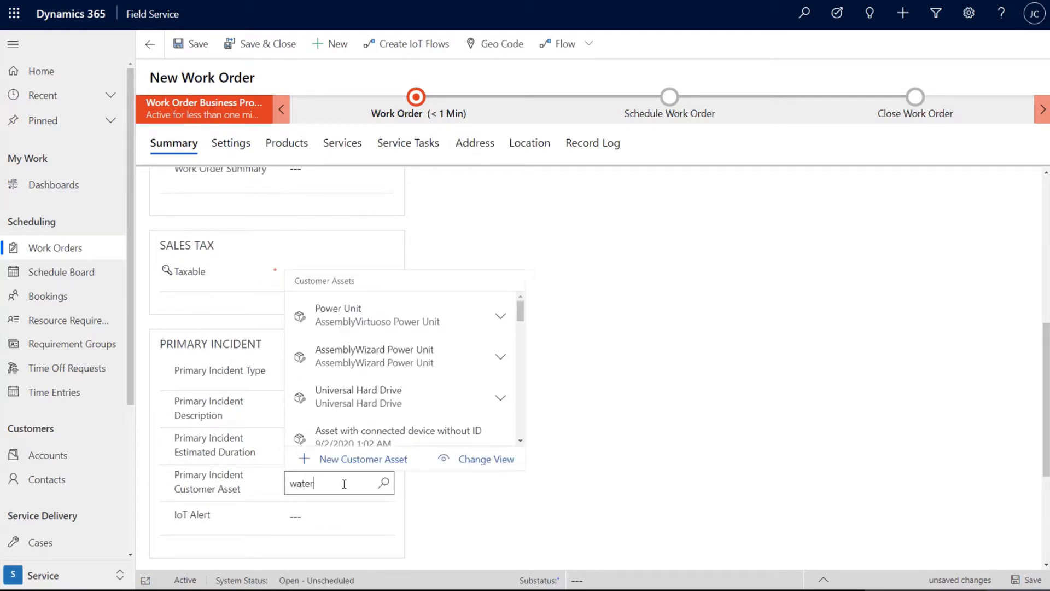
{"action": "left_click", "coordinate": [358, 425]}
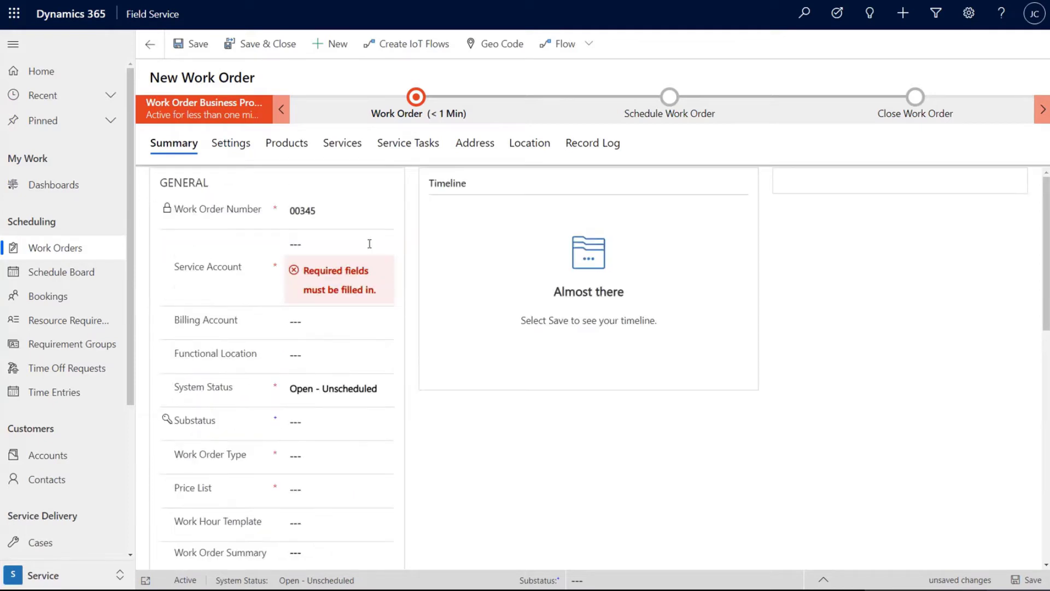
{"action": "left_click", "coordinate": [372, 243]}
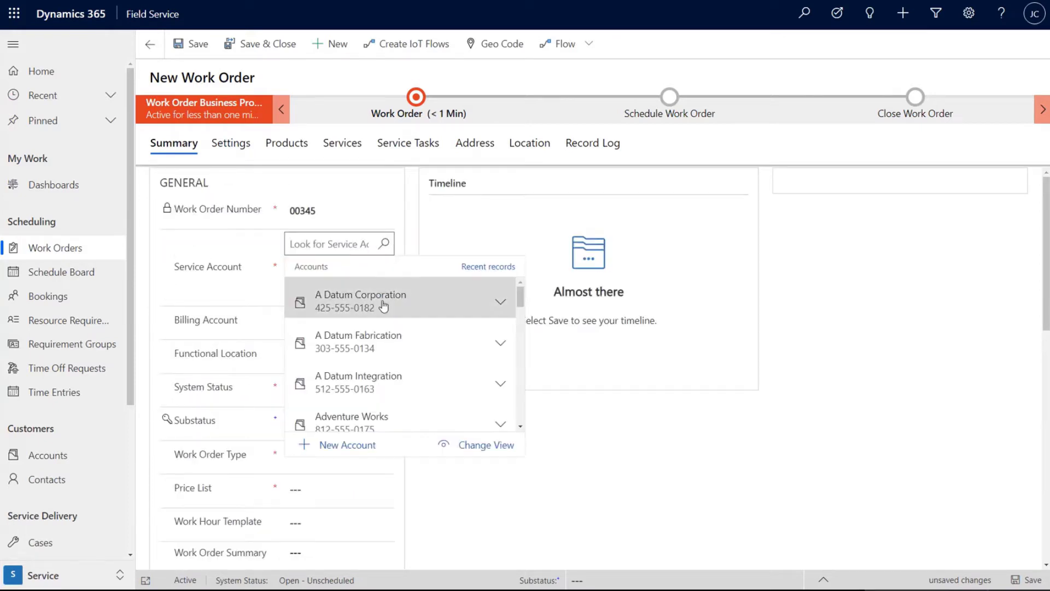
{"action": "left_click", "coordinate": [384, 305]}
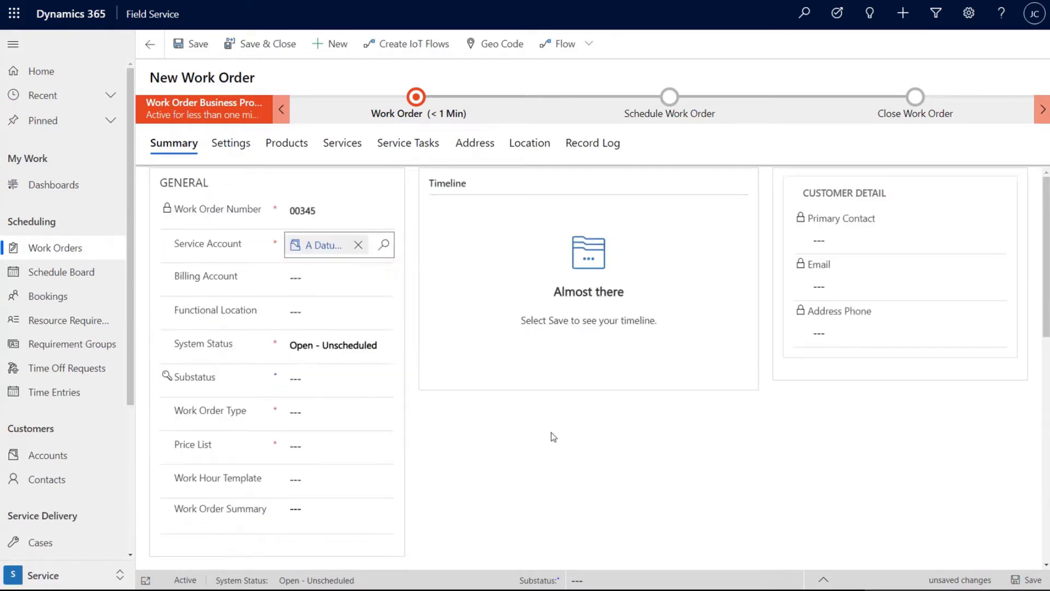
Set the price list to India Cost Rates and the work order type to Preventative Maintenance.
{"action": "left_click", "coordinate": [350, 446]}
{"action": "left_click", "coordinate": [384, 445]}
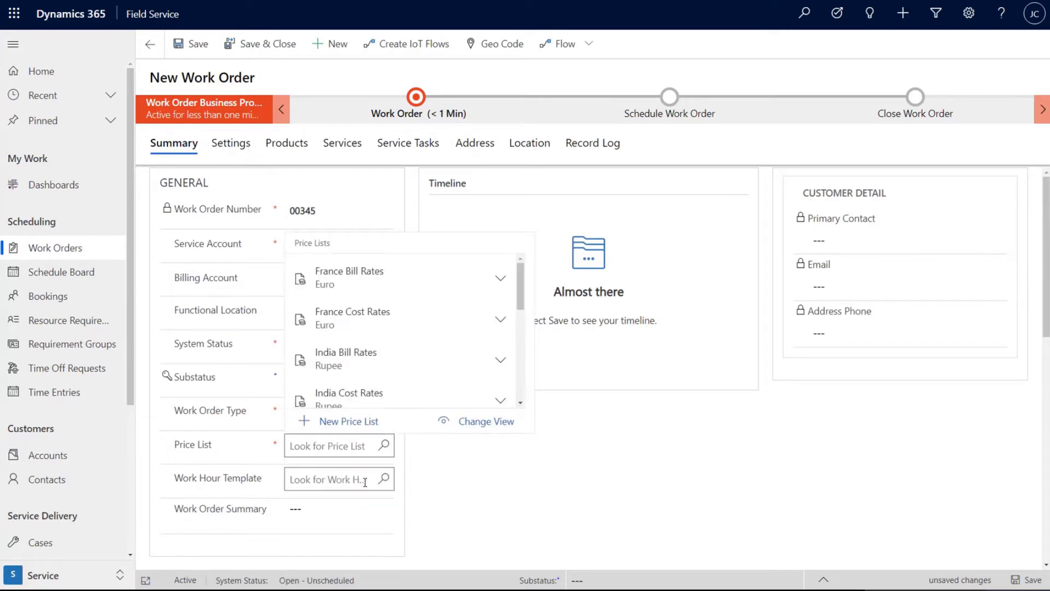
{"action": "left_click", "coordinate": [363, 400]}
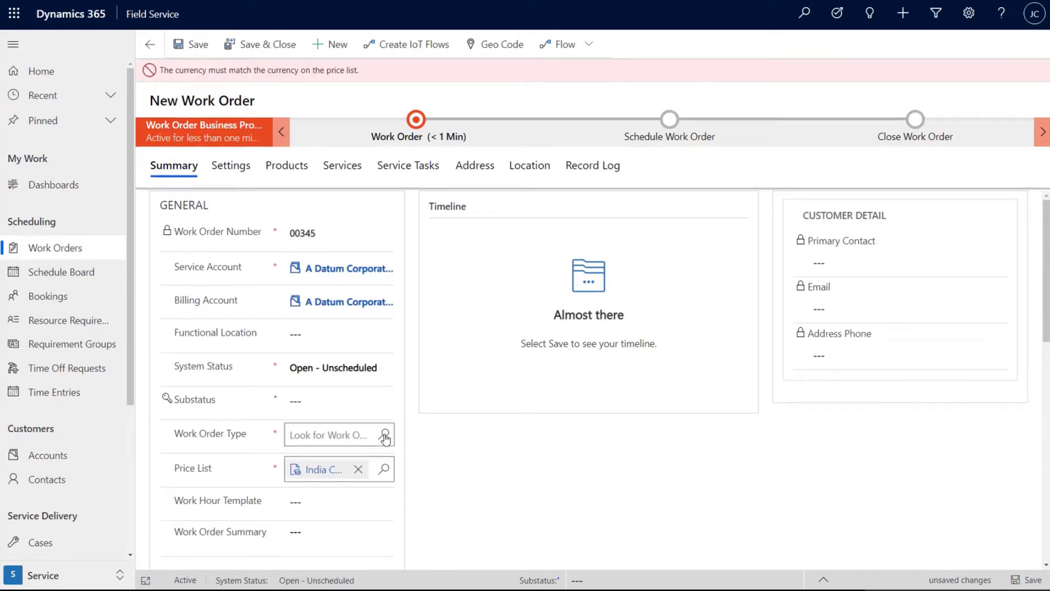
{"action": "left_click", "coordinate": [385, 436]}
{"action": "left_click", "coordinate": [375, 390]}
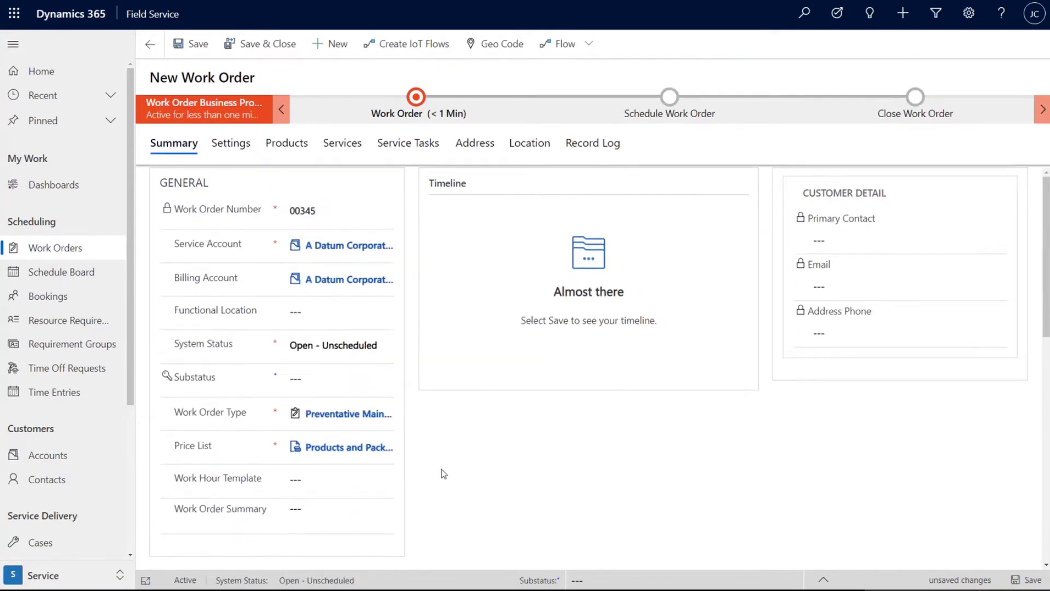
Set the primary incident type to Multi-Resource Incident Type and try to save the work order.
{"action": "scroll", "coordinate": [442, 469], "scroll_direction": "down", "scroll_amount": 5}
{"action": "left_click", "coordinate": [385, 437]}
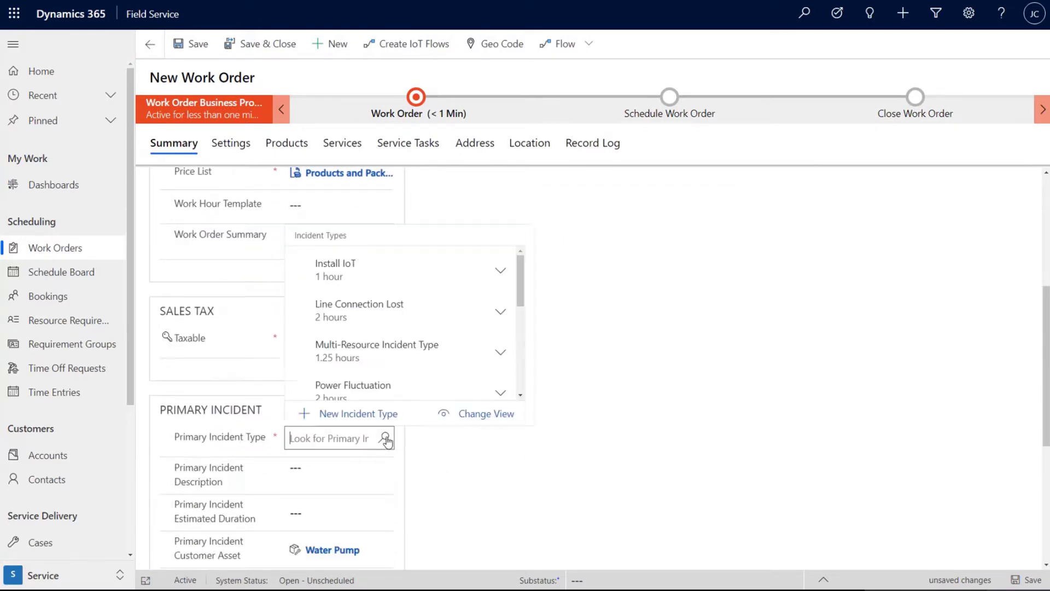
{"action": "left_click", "coordinate": [383, 345]}
{"action": "scroll", "coordinate": [556, 438], "scroll_direction": "up", "scroll_amount": 5}
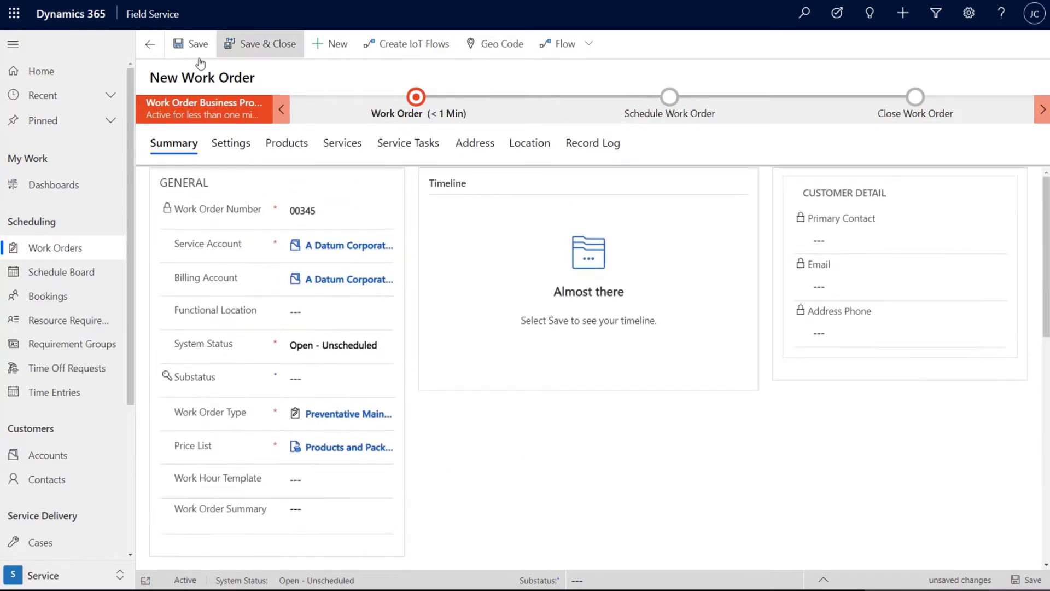
{"action": "left_click", "coordinate": [195, 46]}
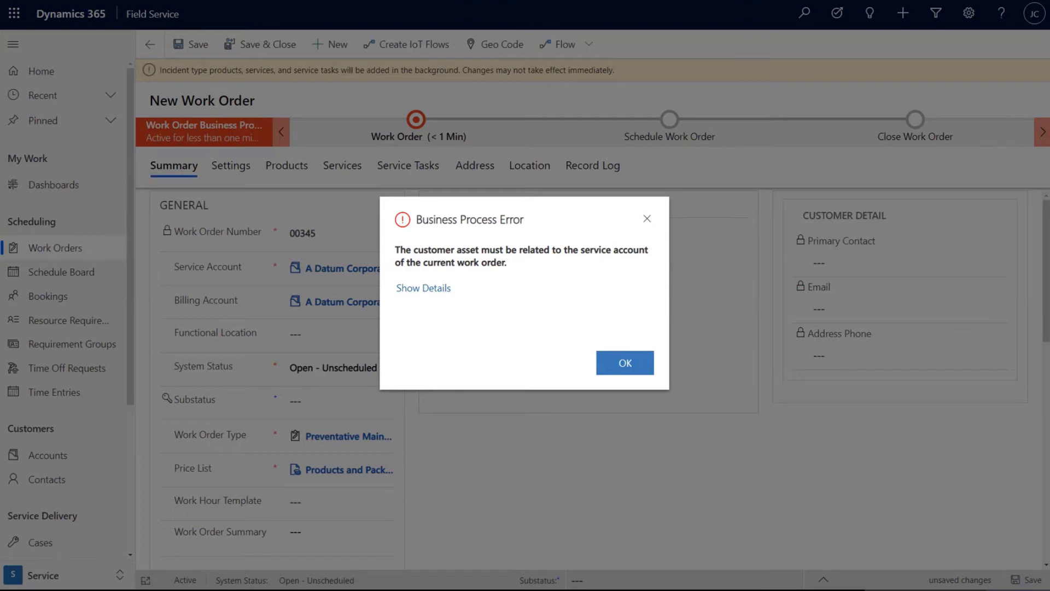
{"action": "left_click", "coordinate": [617, 372]}
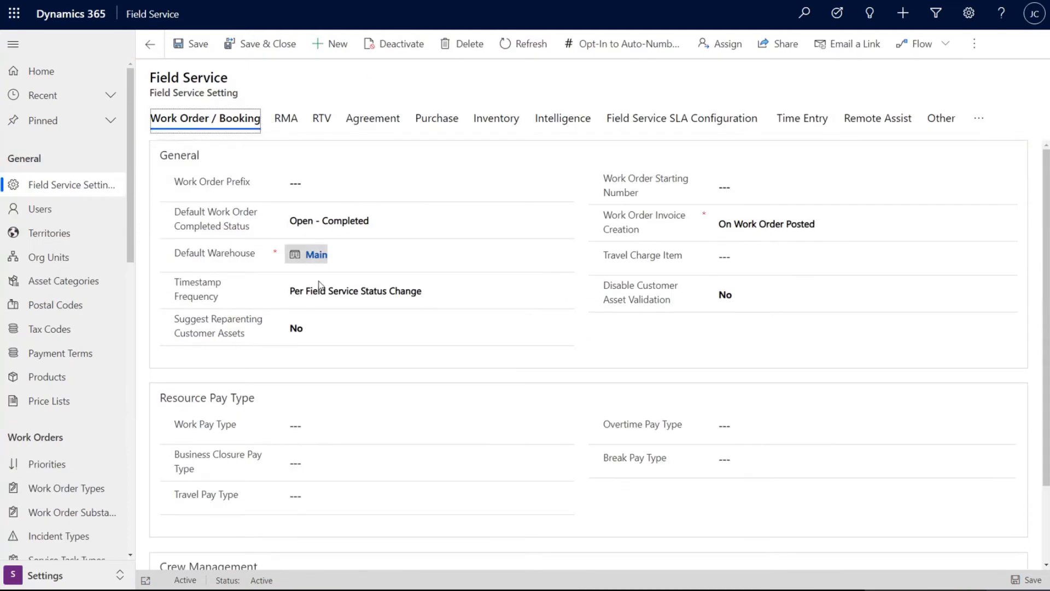
In the Field Service settings, set Disable Customer Asset Validation to Yes and save the record.
{"action": "left_click", "coordinate": [747, 300]}
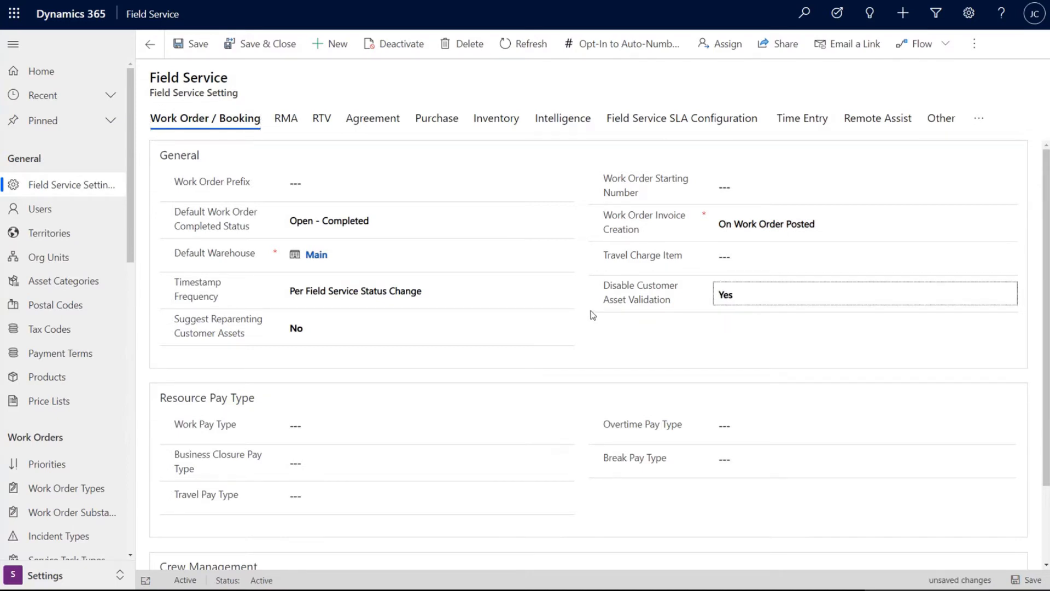
{"action": "left_click", "coordinate": [189, 54]}
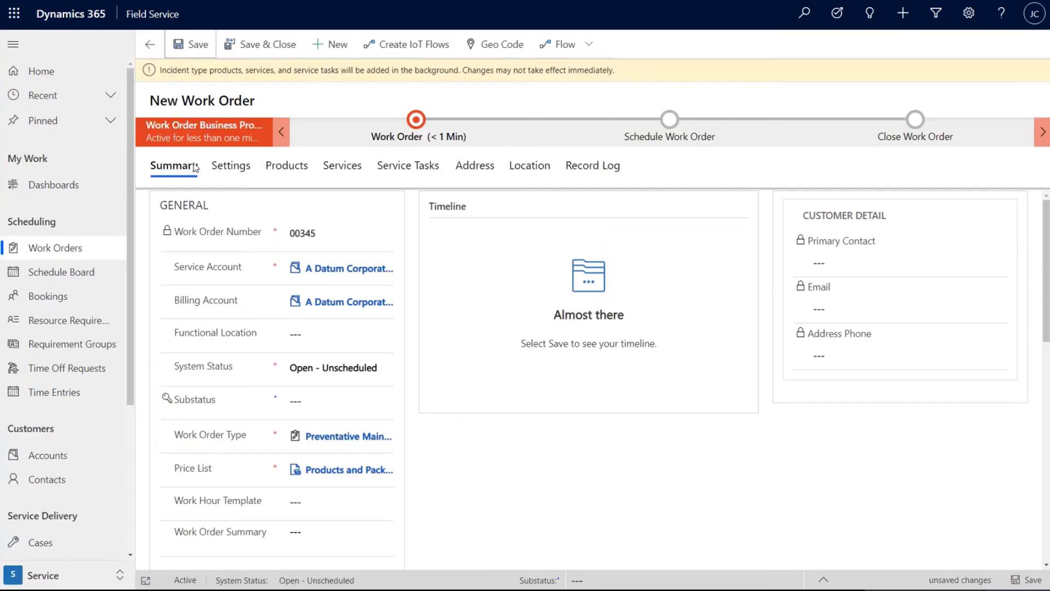
Start another new work order, discarding the unsaved one, and set its service account to A Datum Corporation.
{"action": "left_click", "coordinate": [333, 51]}
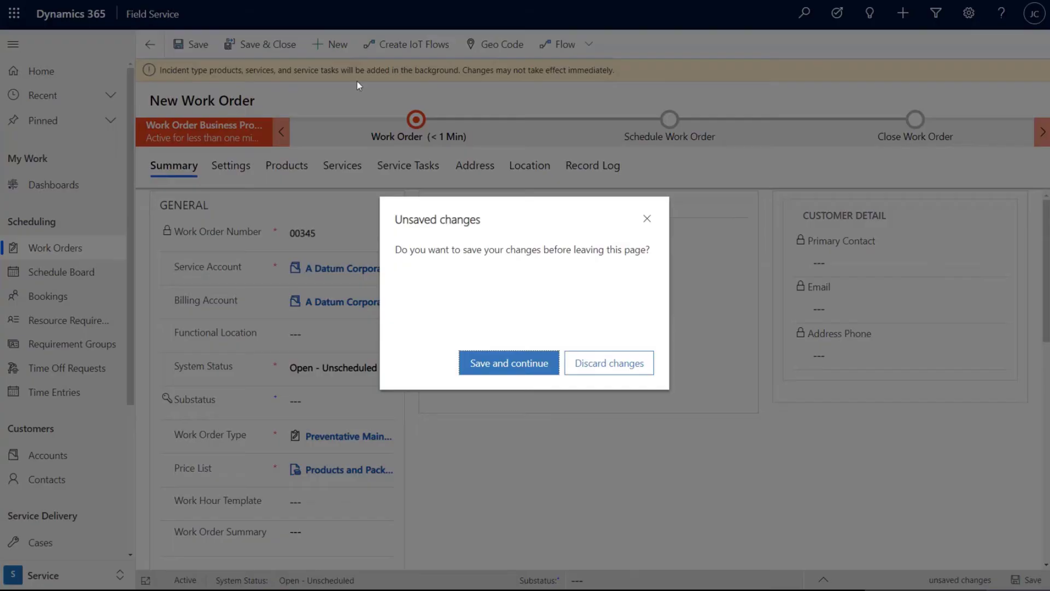
{"action": "left_click", "coordinate": [615, 363]}
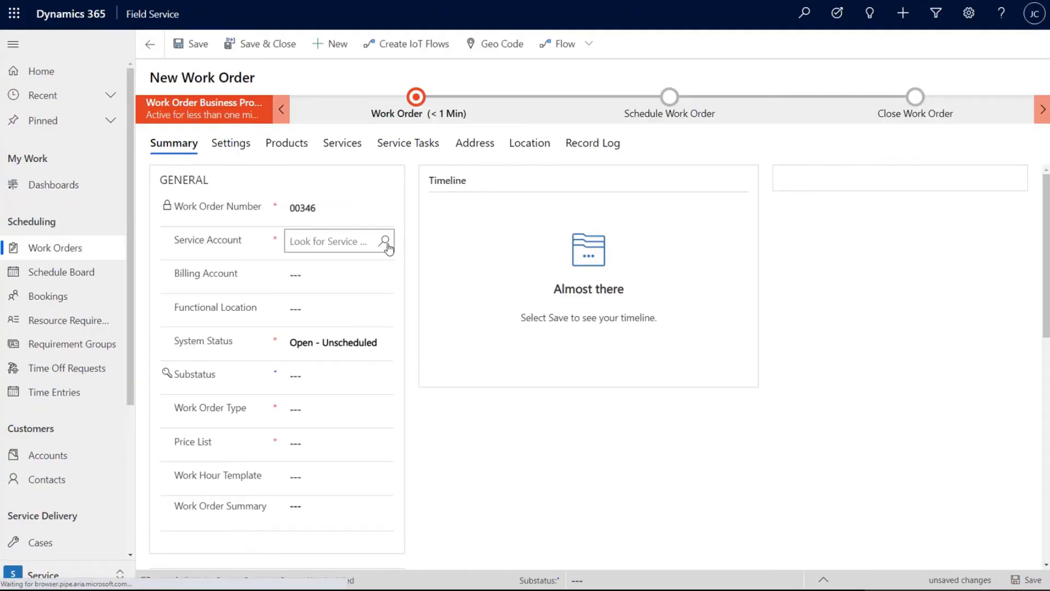
{"action": "left_click", "coordinate": [386, 244]}
{"action": "left_click", "coordinate": [391, 299]}
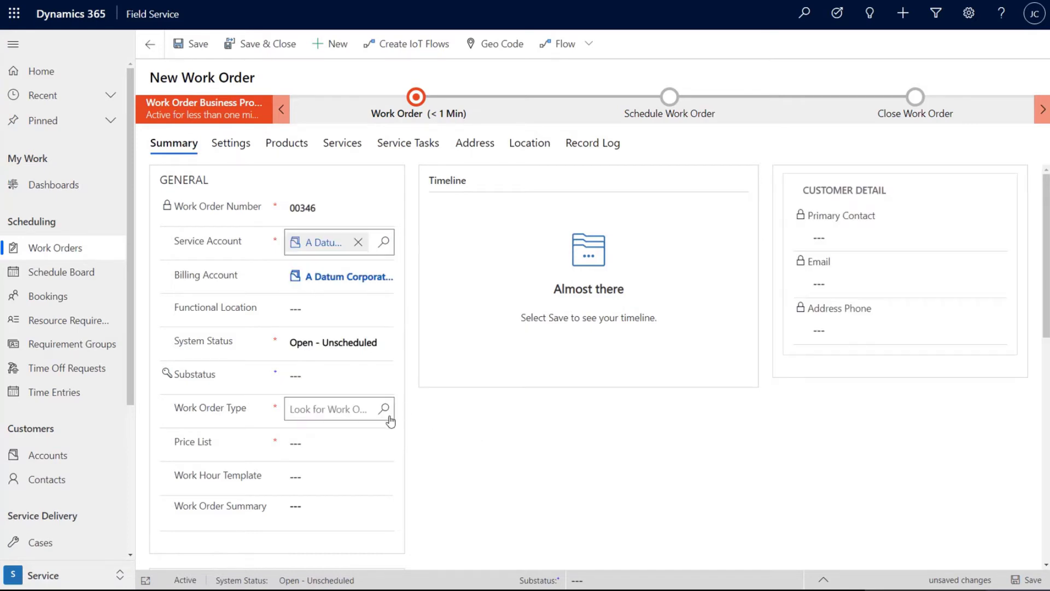
Set the work order type to Preventative Maintenance and the primary incident type to Power Fluctuation.
{"action": "left_click", "coordinate": [385, 412]}
{"action": "left_click", "coordinate": [359, 361]}
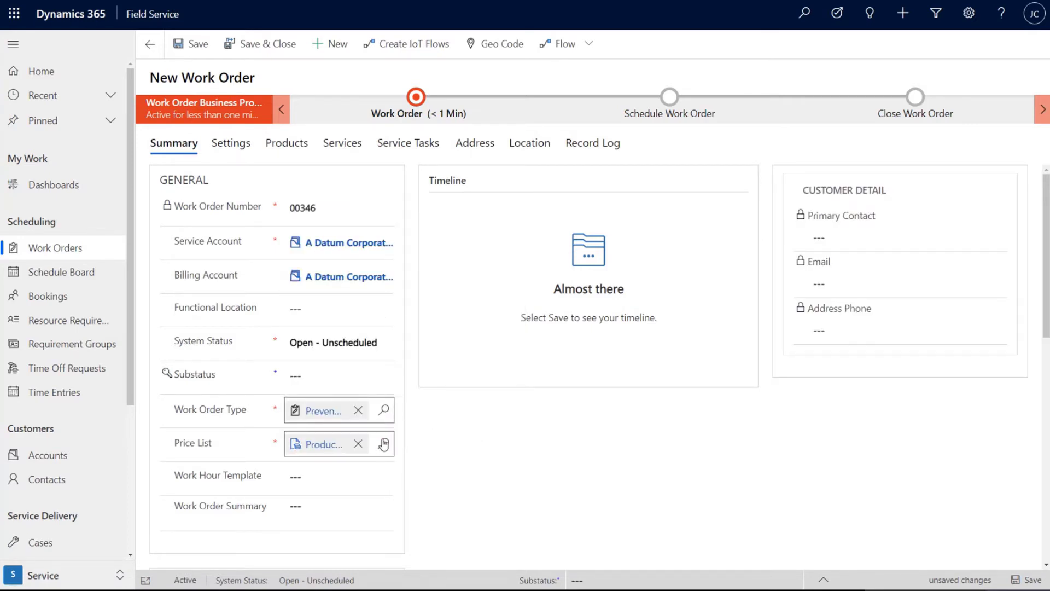
{"action": "scroll", "coordinate": [412, 515], "scroll_direction": "down", "scroll_amount": 2}
{"action": "scroll", "coordinate": [412, 514], "scroll_direction": "down", "scroll_amount": 3}
{"action": "left_click", "coordinate": [384, 438]}
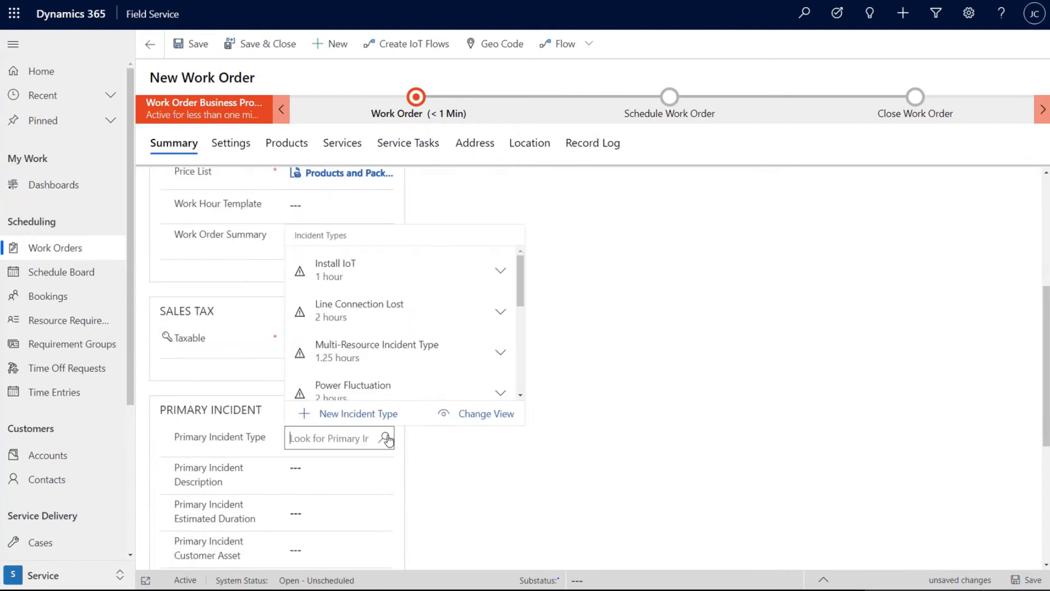
{"action": "left_click", "coordinate": [356, 387]}
{"action": "scroll", "coordinate": [521, 479], "scroll_direction": "down", "scroll_amount": 2}
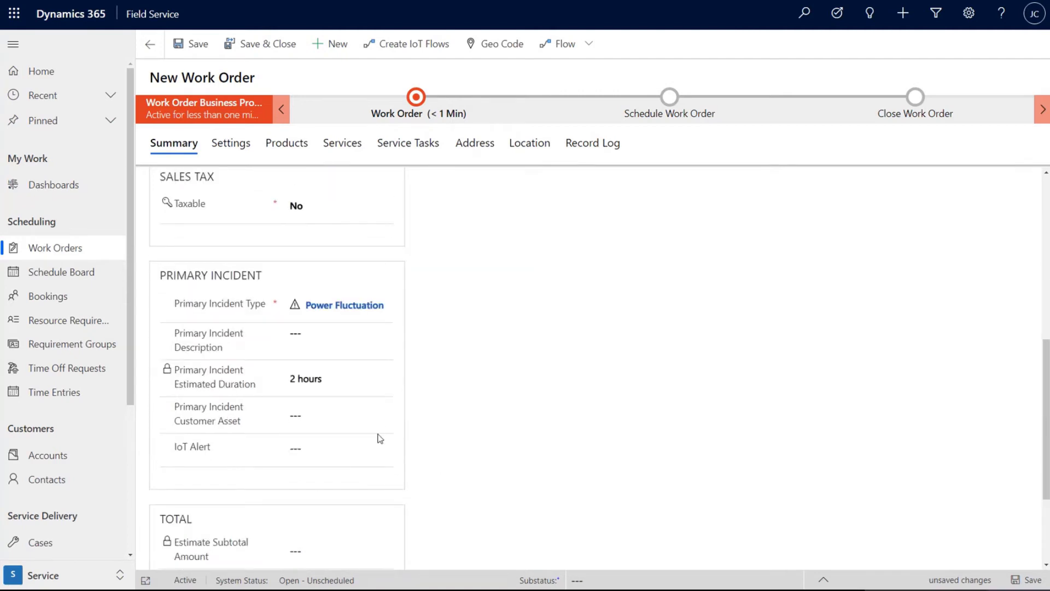
Using the Customer Asset Lookup View, set the primary incident customer asset to Water Pump and save the work order.
{"action": "left_click", "coordinate": [385, 417]}
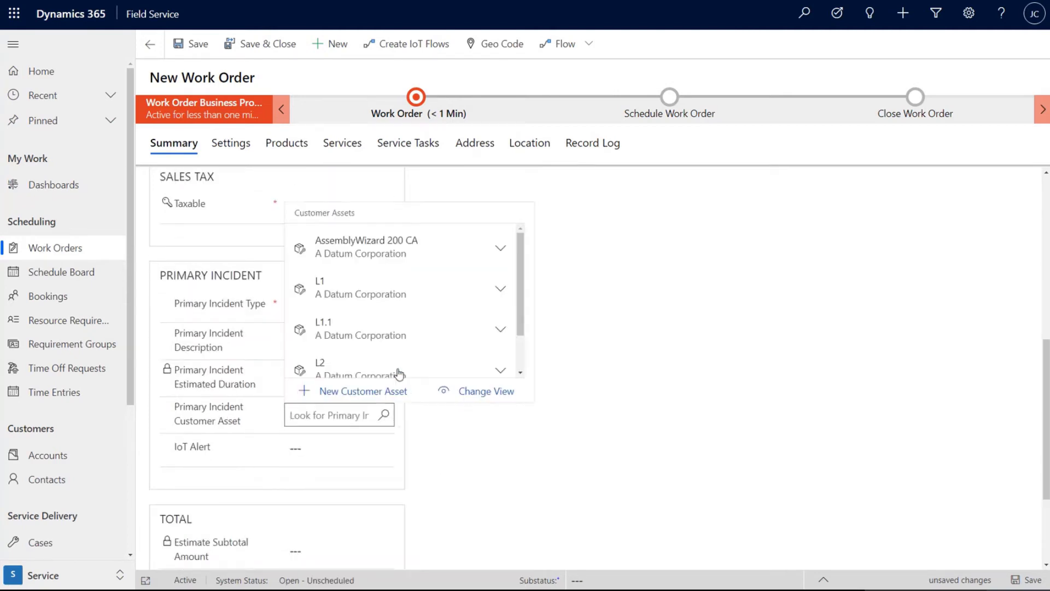
{"action": "scroll", "coordinate": [385, 330], "scroll_direction": "down", "scroll_amount": 1}
{"action": "scroll", "coordinate": [384, 332], "scroll_direction": "up", "scroll_amount": 1}
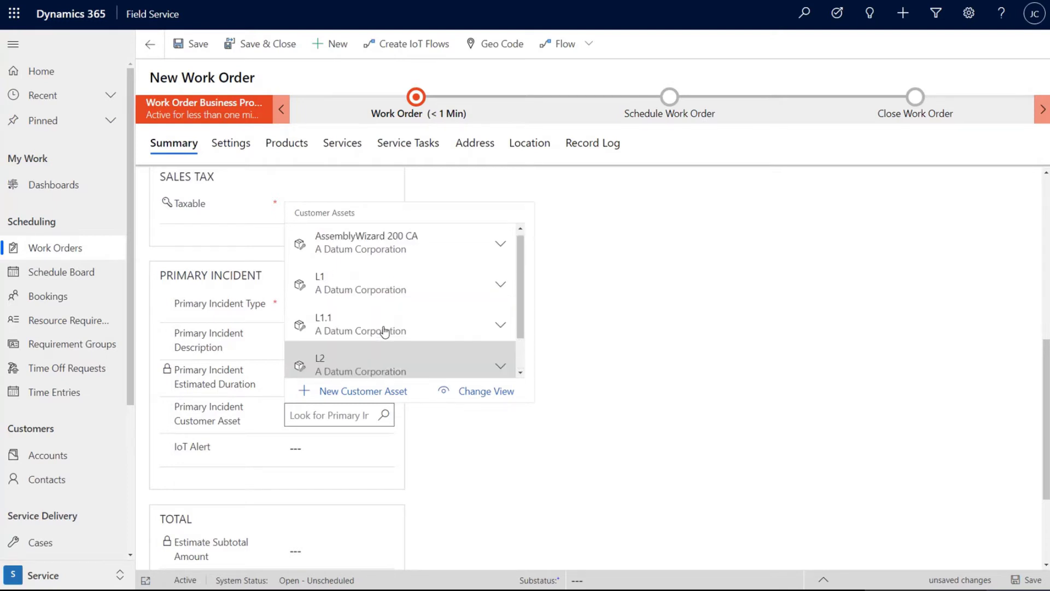
{"action": "left_click", "coordinate": [501, 391]}
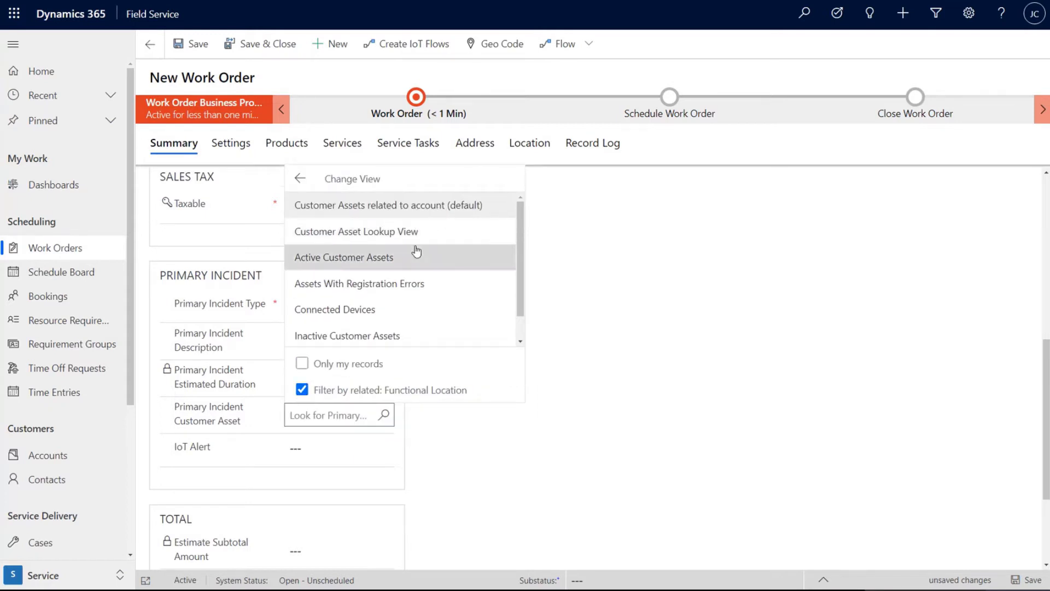
{"action": "left_click", "coordinate": [408, 232]}
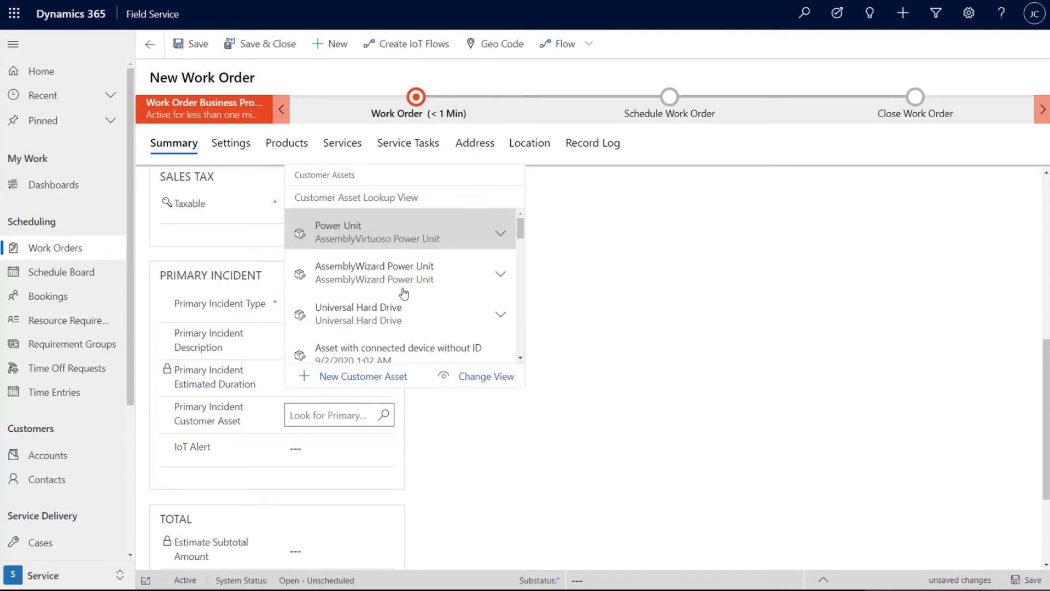
{"action": "left_click", "coordinate": [359, 420]}
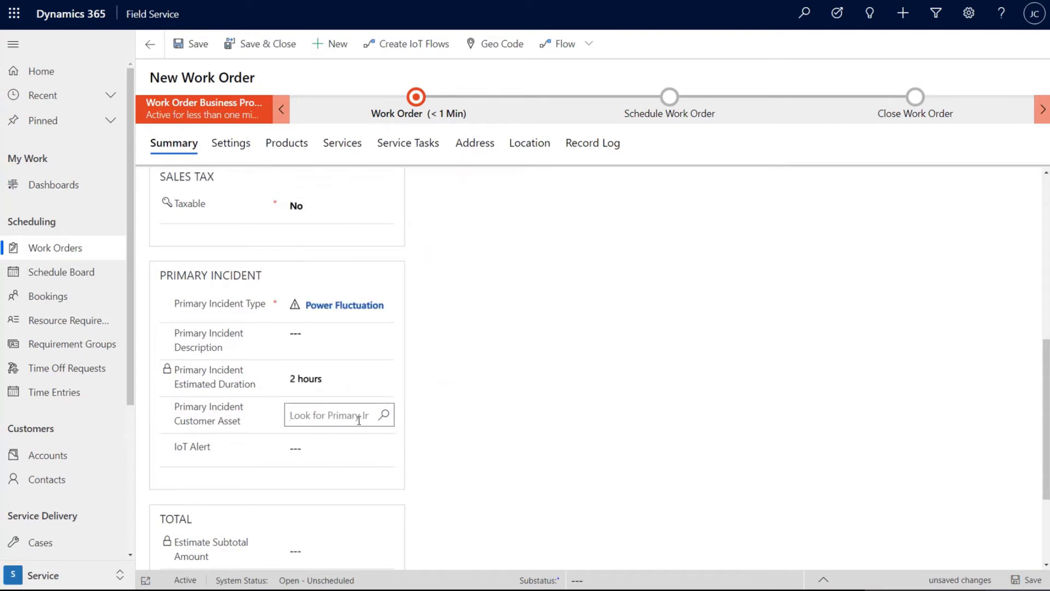
{"action": "type", "text": "water"}
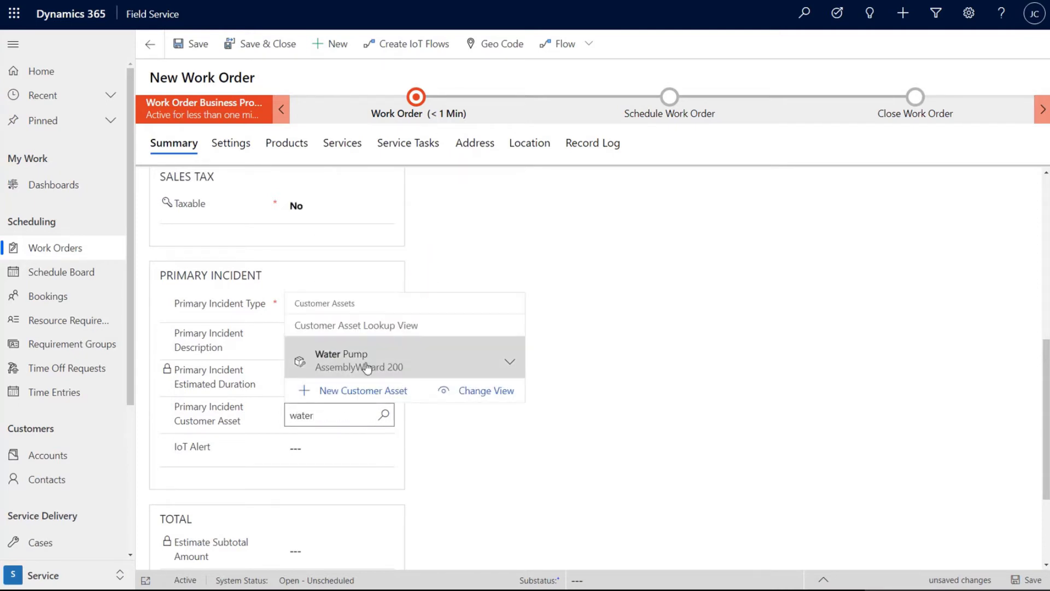
{"action": "left_click", "coordinate": [367, 361]}
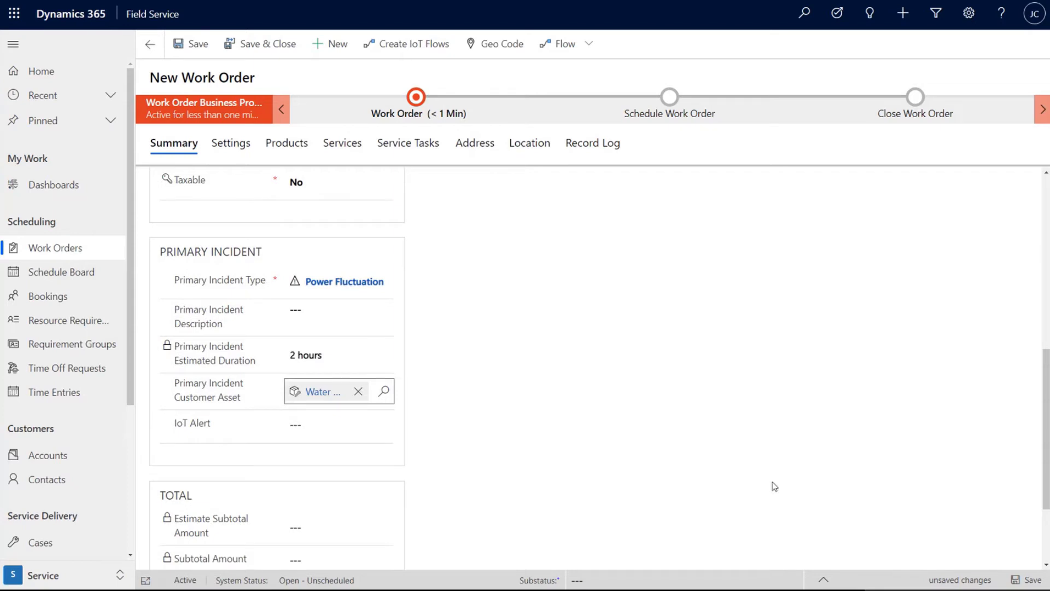
{"action": "left_click", "coordinate": [198, 55]}
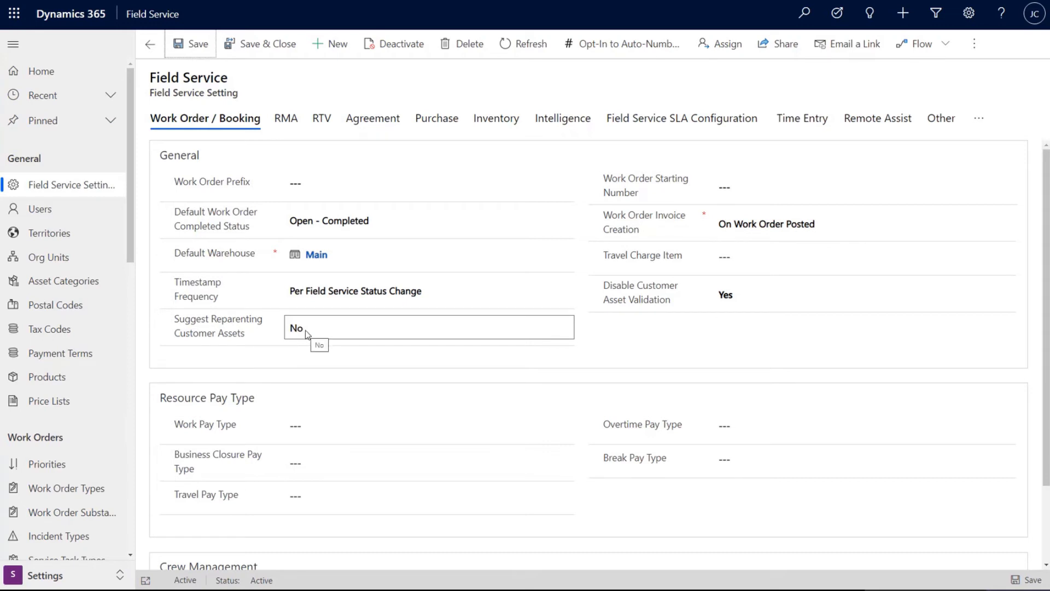
In the Field Service settings, set Suggest Reparenting Customer Assets to Yes and save the record.
{"action": "left_click", "coordinate": [307, 330]}
{"action": "left_click", "coordinate": [192, 45]}
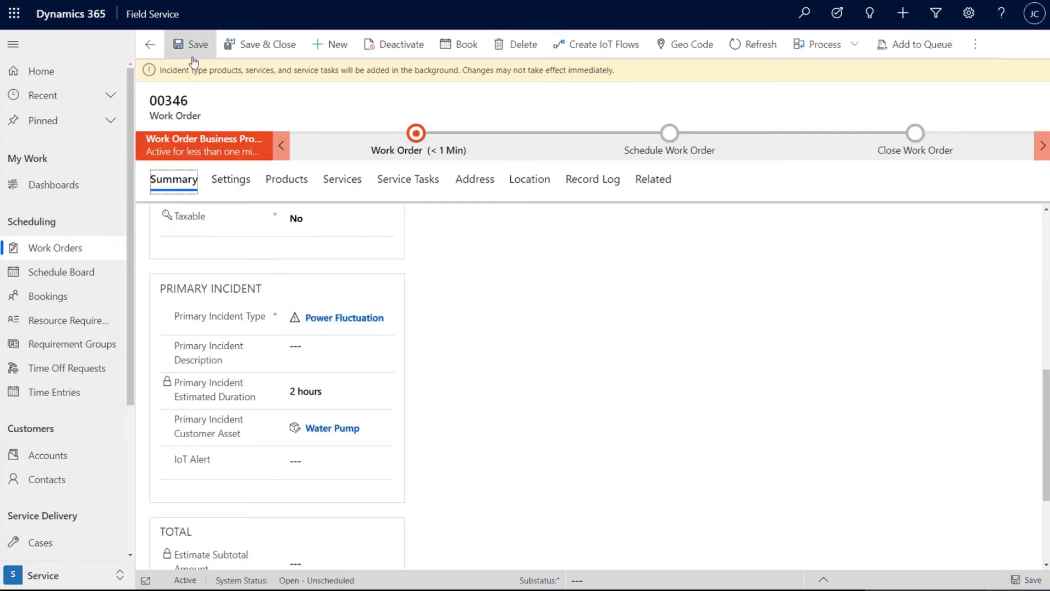
Start another new work order and set its service account to A Datum Corporation.
{"action": "left_click", "coordinate": [322, 44]}
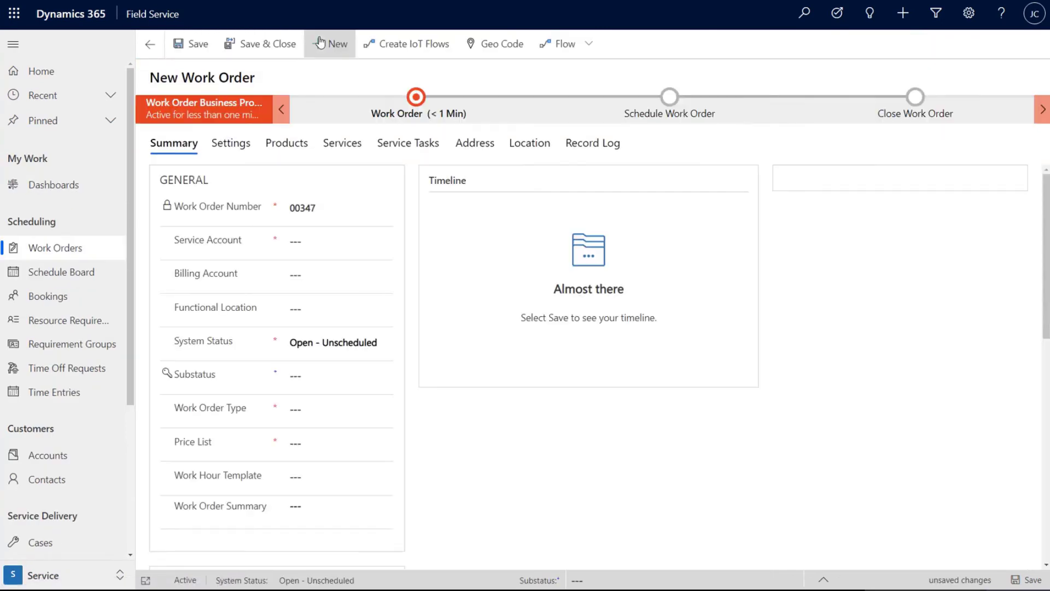
{"action": "left_click", "coordinate": [385, 242]}
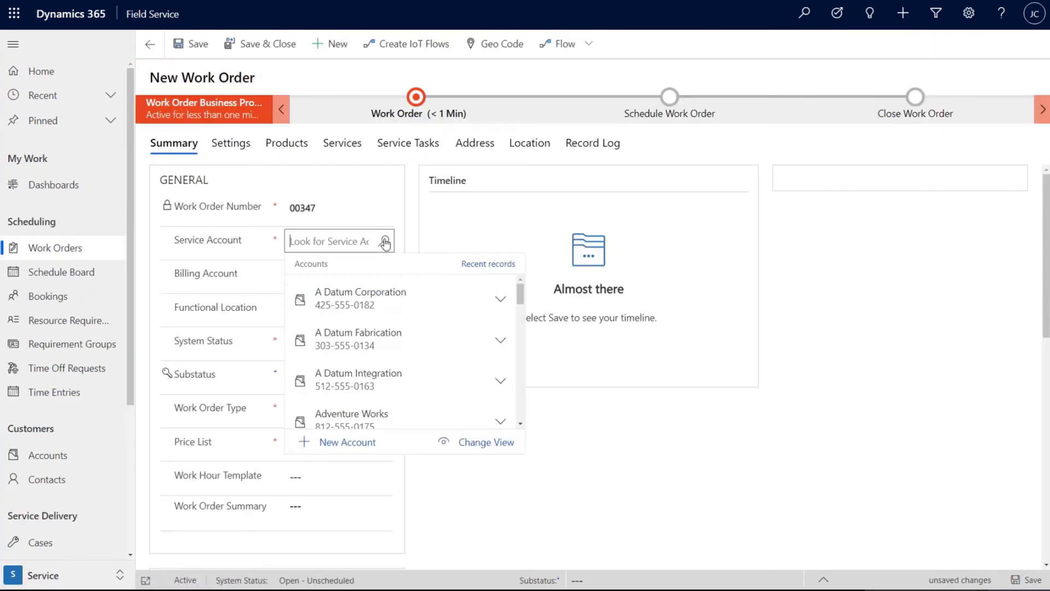
{"action": "left_click", "coordinate": [378, 298]}
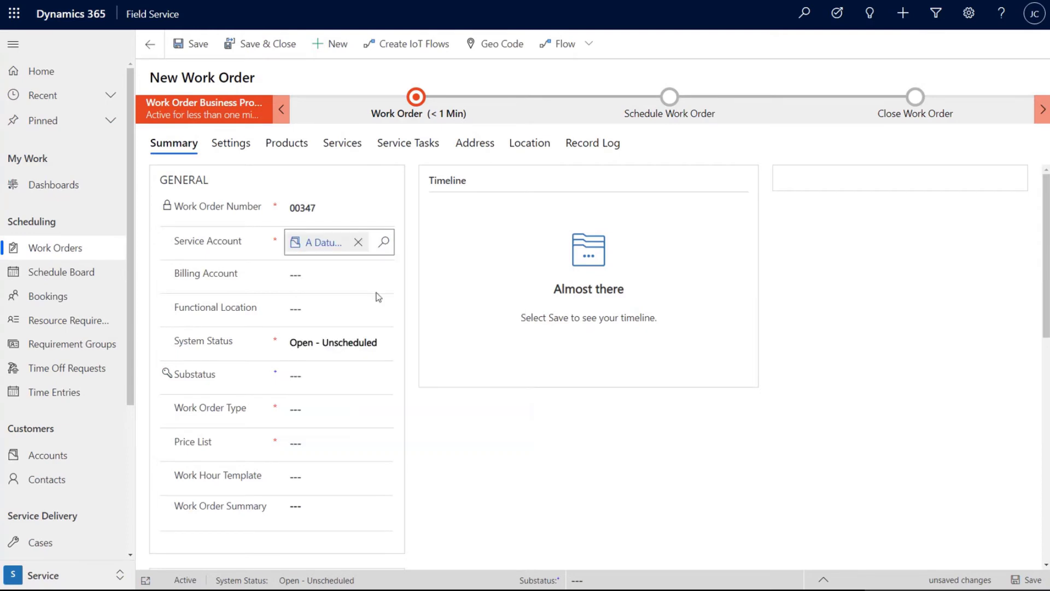
Set the substatus to Follow Up Required - 30 Days and the work order type to Preventative Maintenance.
{"action": "left_click", "coordinate": [390, 380]}
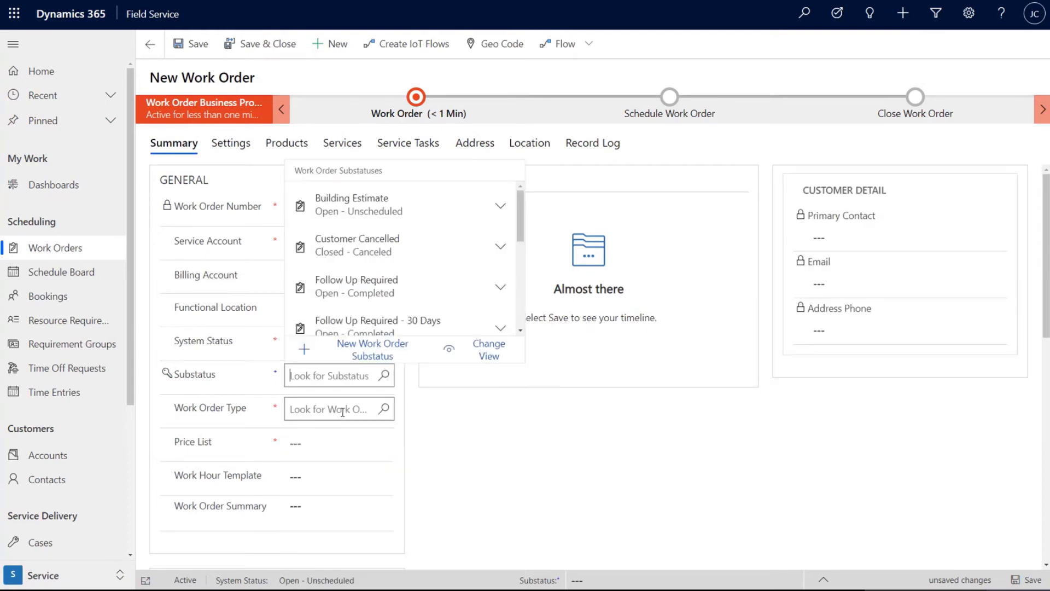
{"action": "left_click", "coordinate": [368, 319]}
{"action": "left_click", "coordinate": [385, 411]}
{"action": "left_click", "coordinate": [343, 364]}
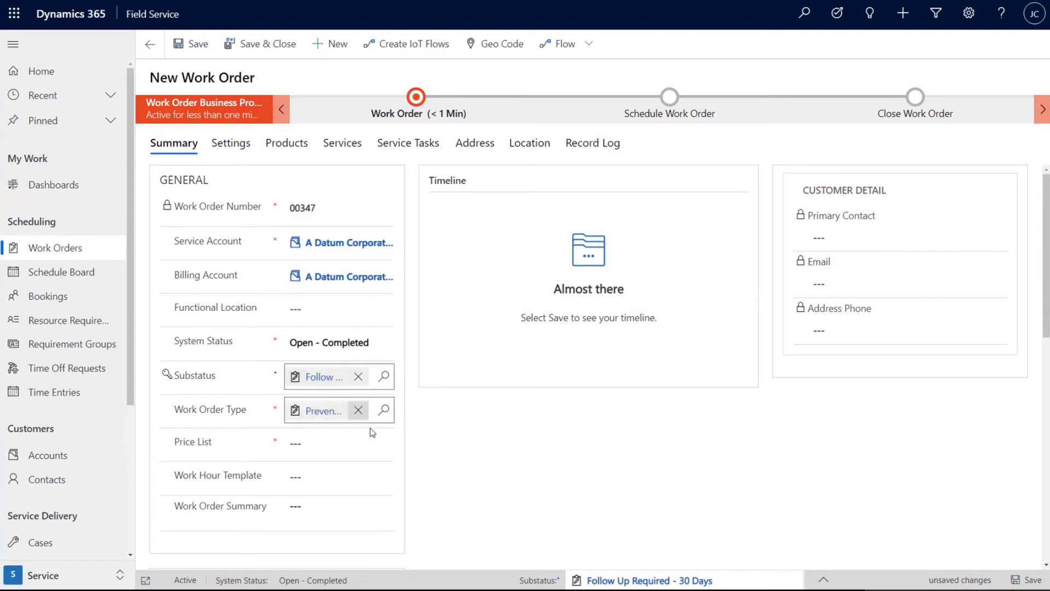
{"action": "left_click", "coordinate": [385, 444]}
Set the work order's primary incident type to Power Fluctuation.
{"action": "scroll", "coordinate": [520, 497], "scroll_direction": "down", "scroll_amount": 5}
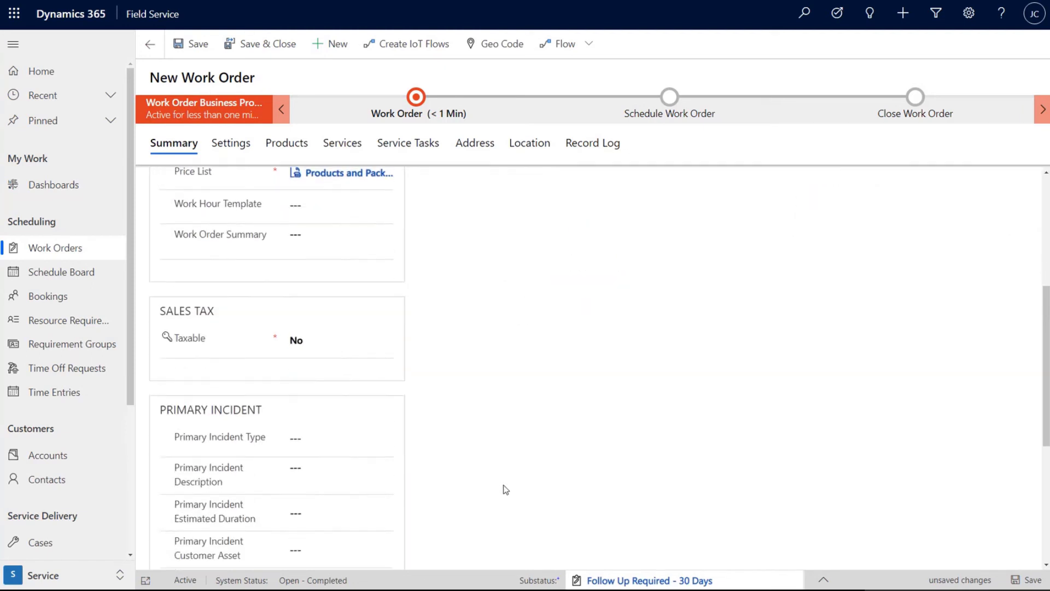
{"action": "left_click", "coordinate": [384, 438]}
{"action": "left_click", "coordinate": [368, 403]}
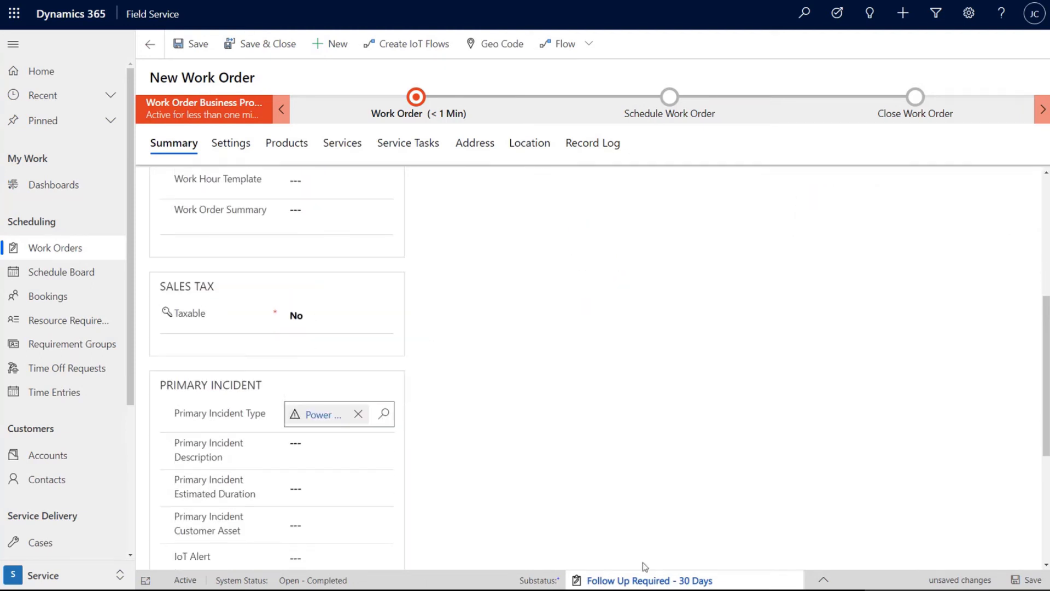
Set the primary incident customer asset to Water Pump, found by searching for "water" in the Customer Asset Lookup View.
{"action": "scroll", "coordinate": [425, 452], "scroll_direction": "down", "scroll_amount": 2}
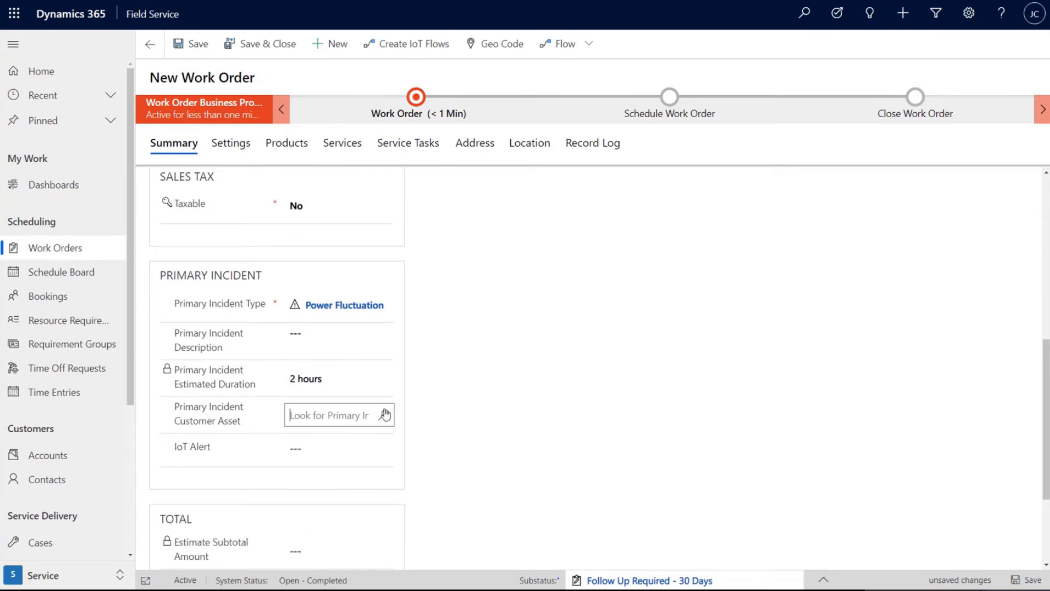
{"action": "left_click", "coordinate": [384, 415]}
{"action": "left_click", "coordinate": [466, 396]}
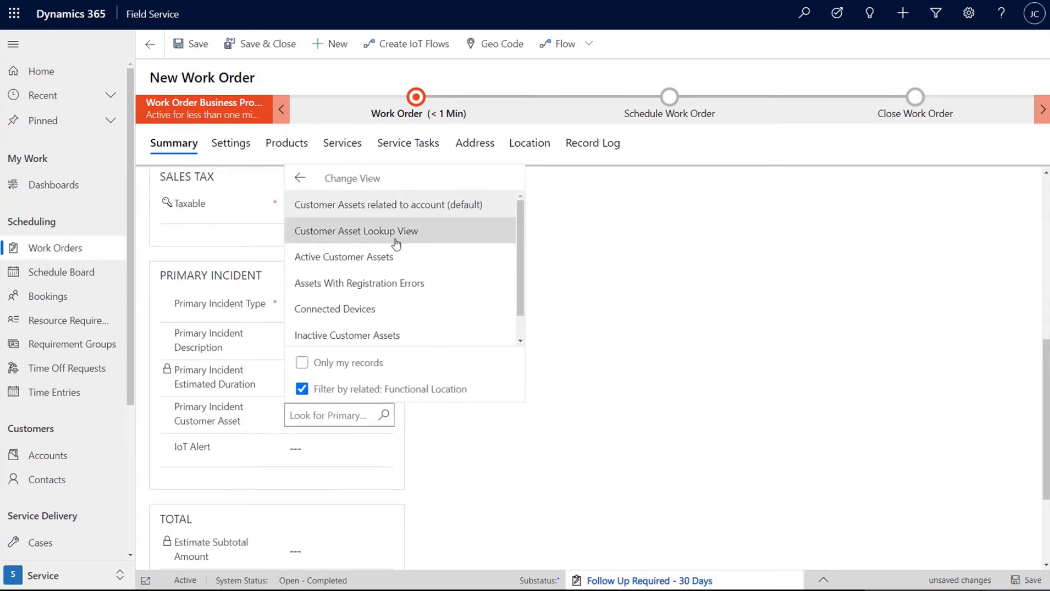
{"action": "left_click", "coordinate": [356, 230]}
{"action": "left_click", "coordinate": [361, 418]}
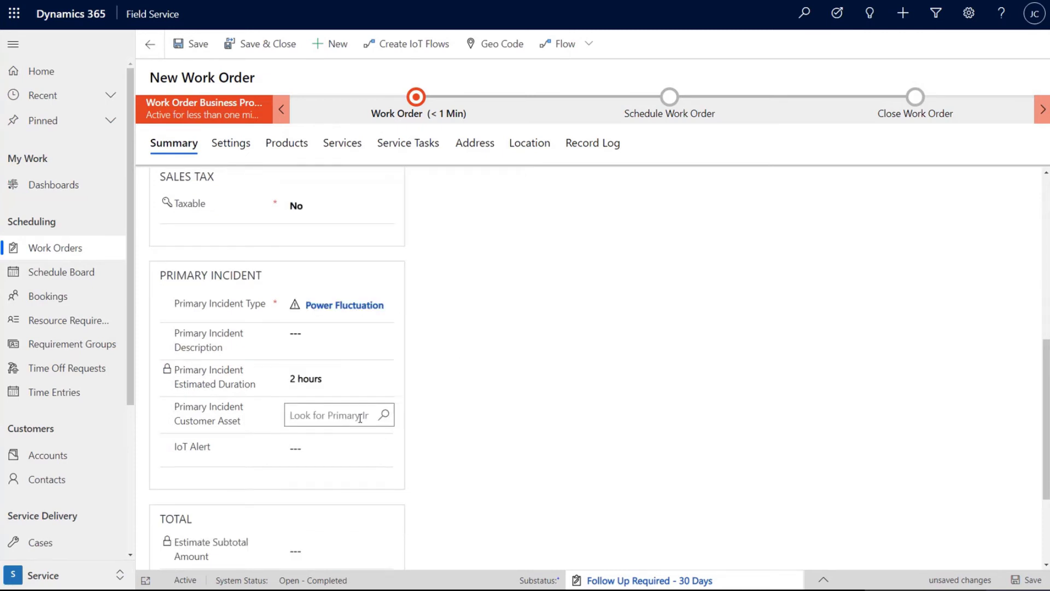
{"action": "type", "text": "water"}
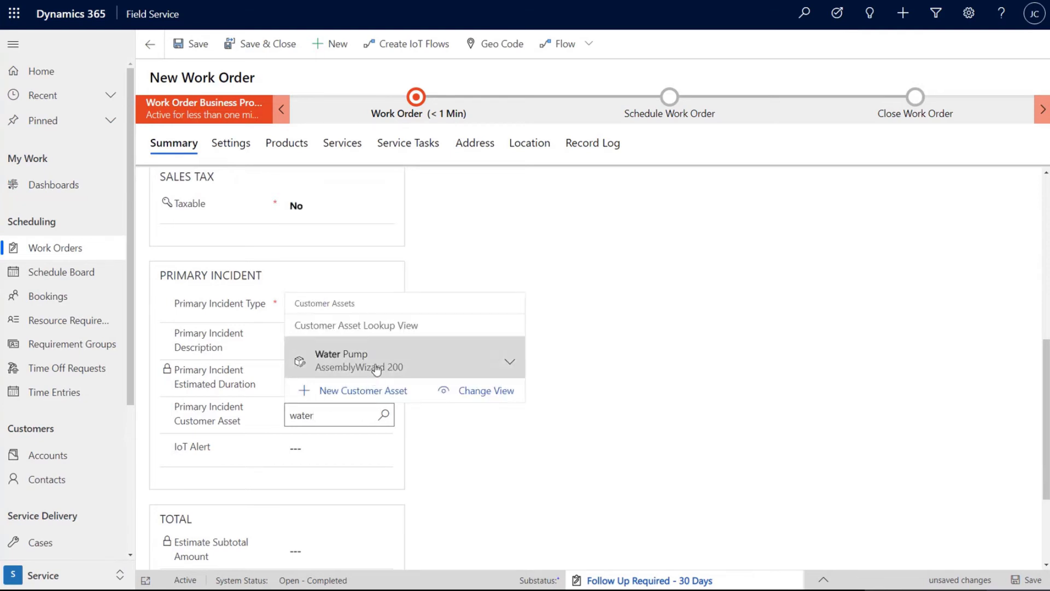
{"action": "left_click", "coordinate": [383, 361]}
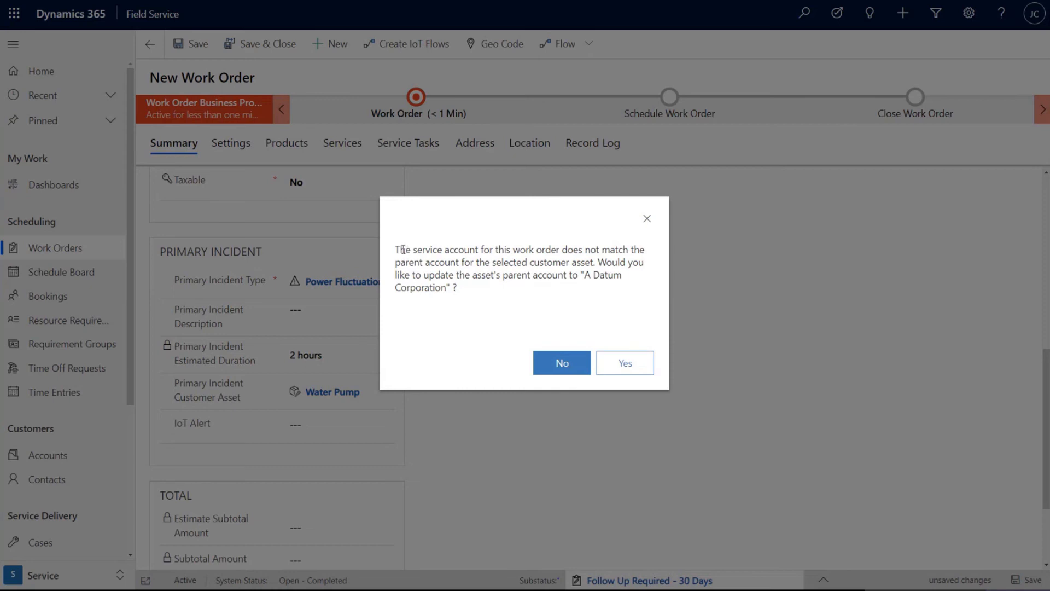
Agree to update the asset's parent account to A Datum Corporation, and open the Water Pump asset record.
{"action": "left_click", "coordinate": [637, 370]}
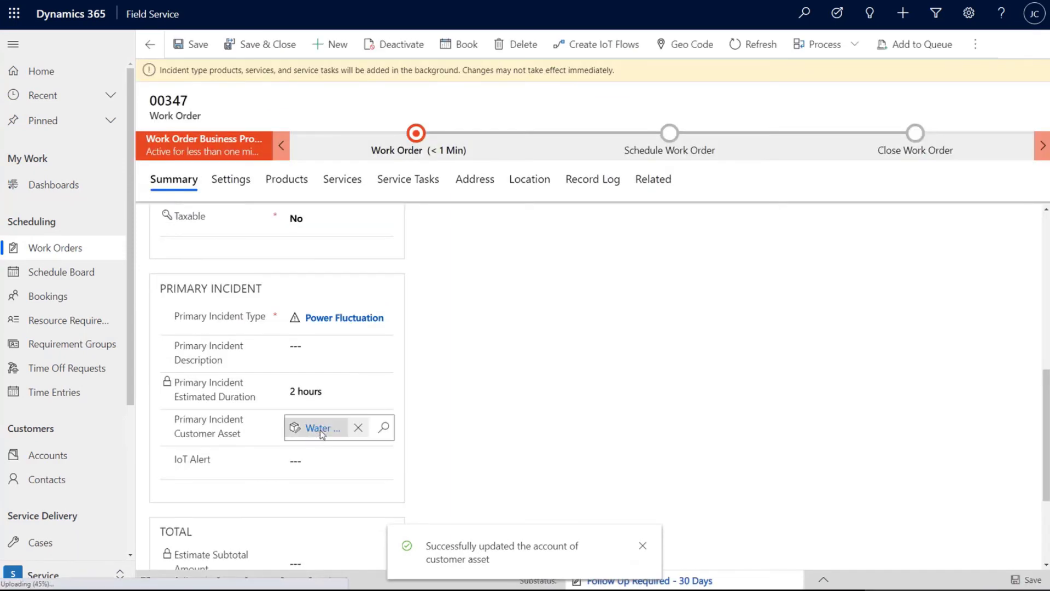
{"action": "left_click", "coordinate": [320, 429]}
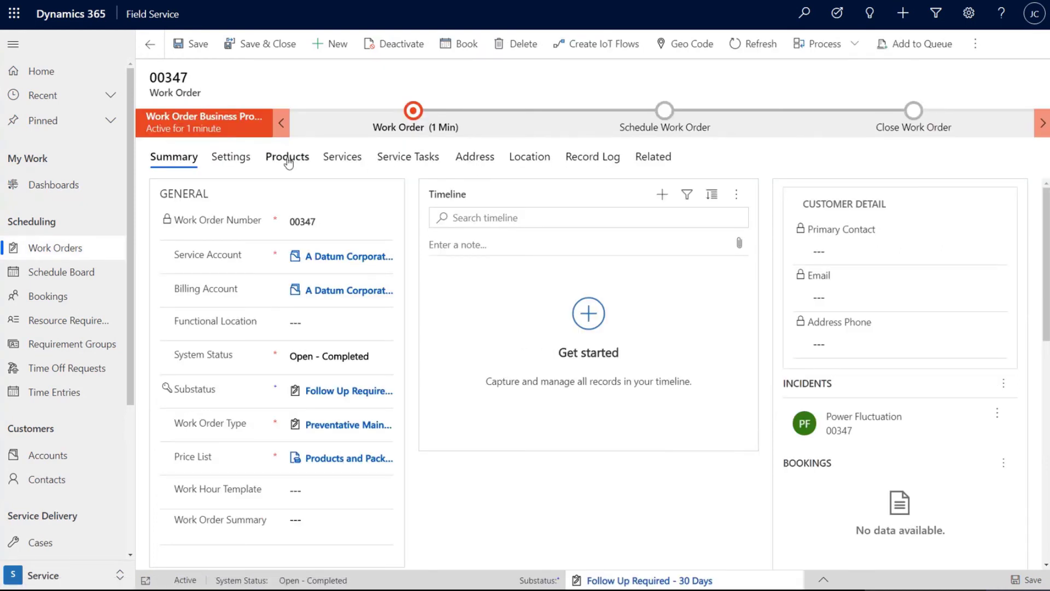
From the work order's related incidents, start a new work order incident with incident type Install IoT.
{"action": "left_click", "coordinate": [660, 160]}
{"action": "left_click", "coordinate": [727, 221]}
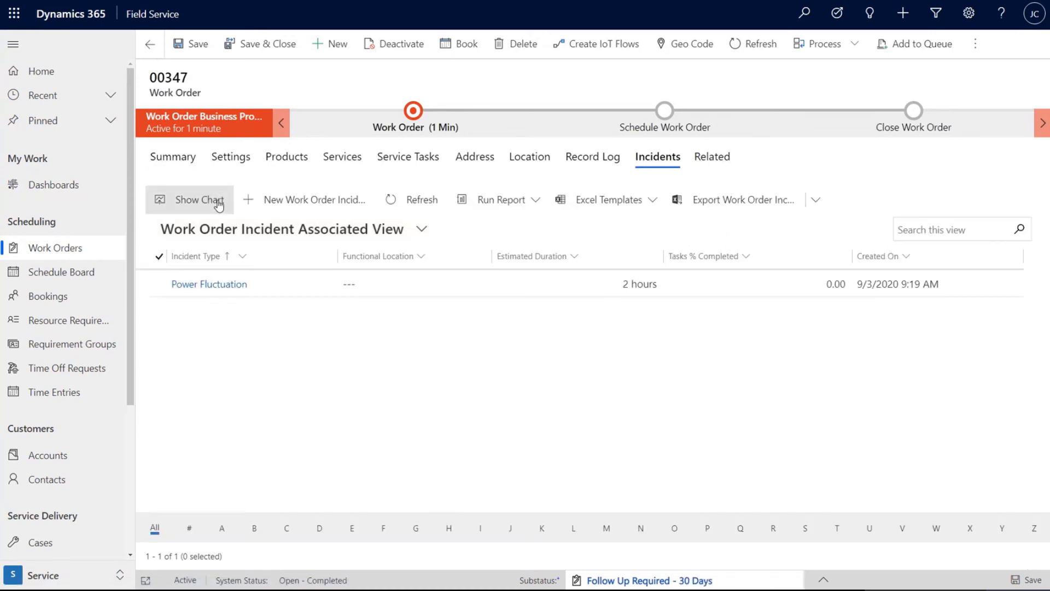
{"action": "left_click", "coordinate": [312, 202]}
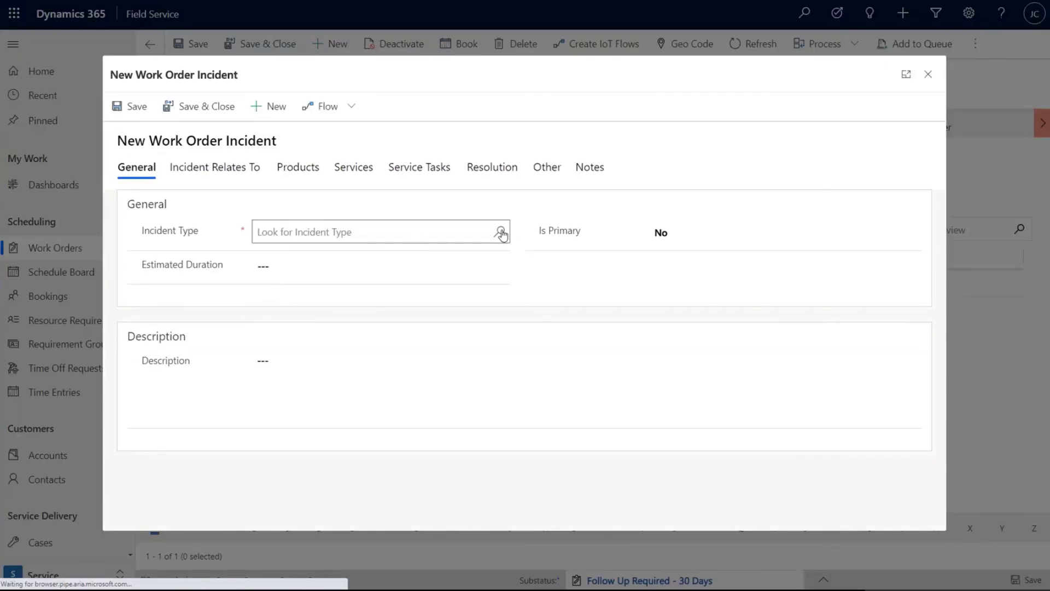
{"action": "left_click", "coordinate": [501, 233]}
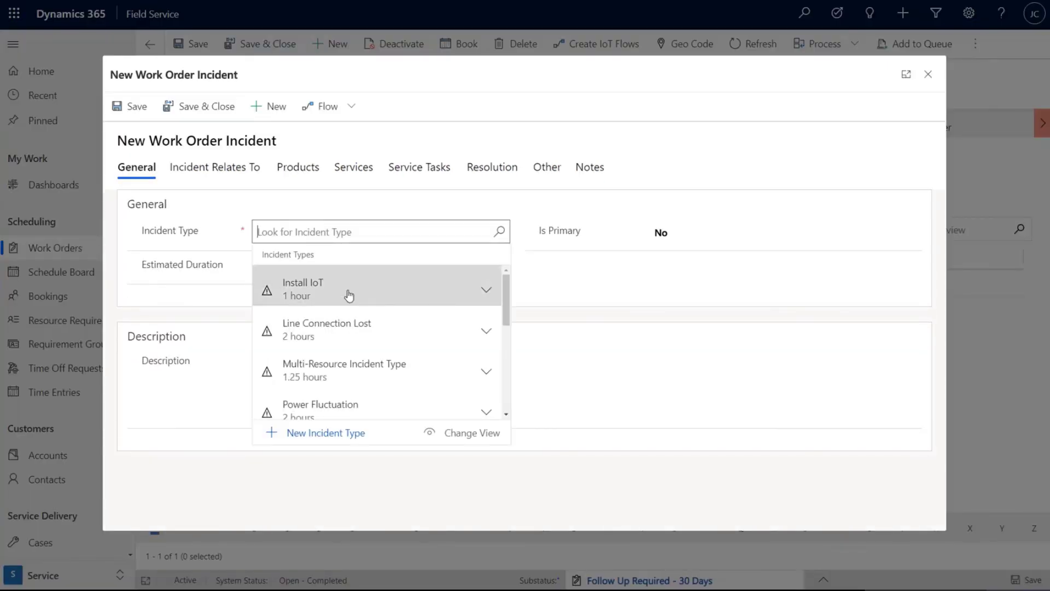
{"action": "left_click", "coordinate": [349, 295]}
Relate the new incident to customer asset AssemblyVirtuoso 200 LI, chosen from the Customer Asset Lookup View.
{"action": "left_click", "coordinate": [205, 167]}
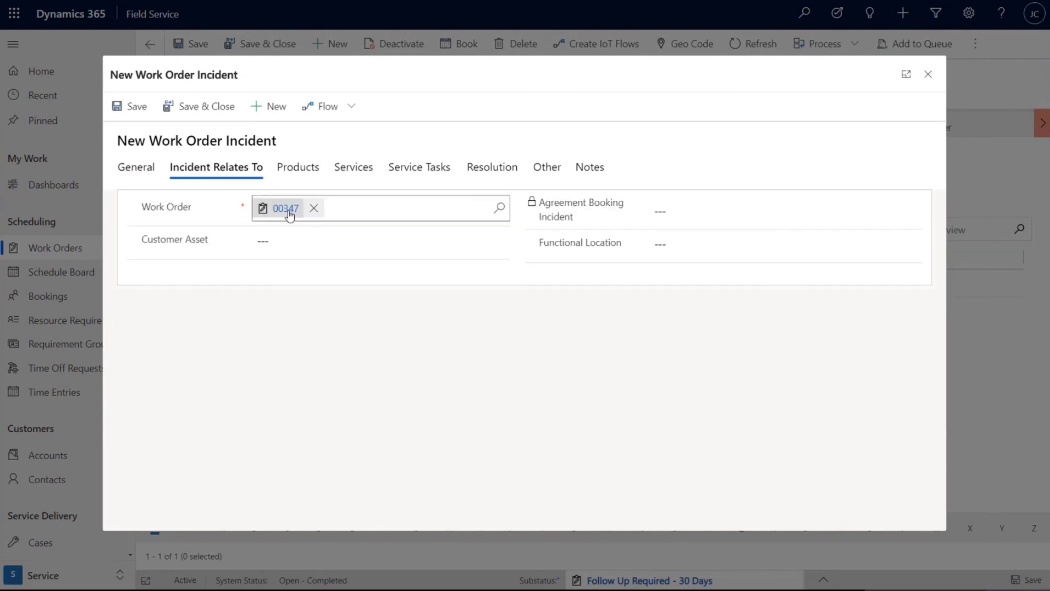
{"action": "left_click", "coordinate": [299, 241]}
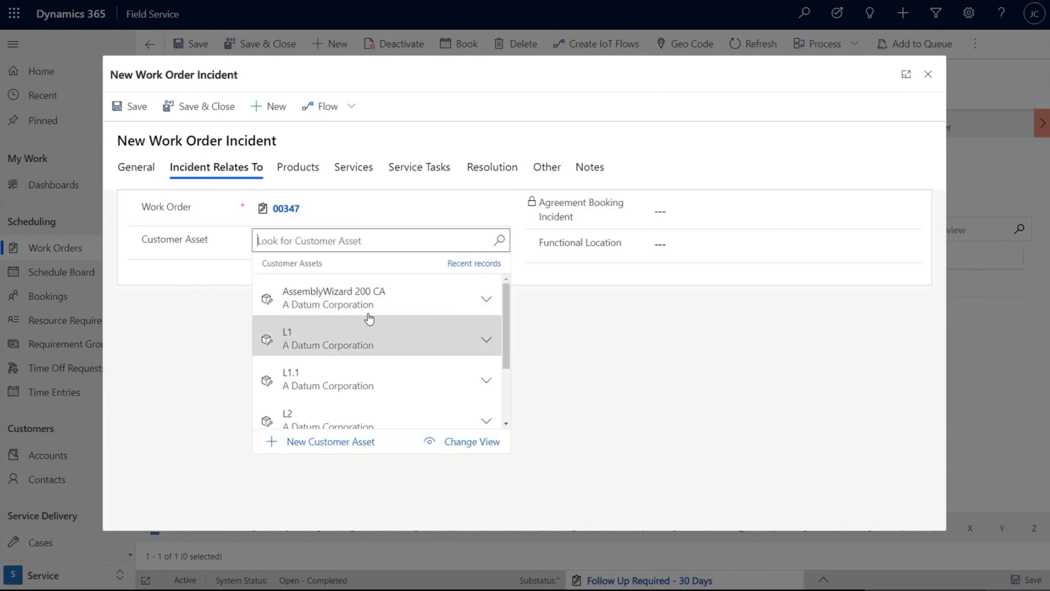
{"action": "scroll", "coordinate": [369, 318], "scroll_direction": "down", "scroll_amount": 2}
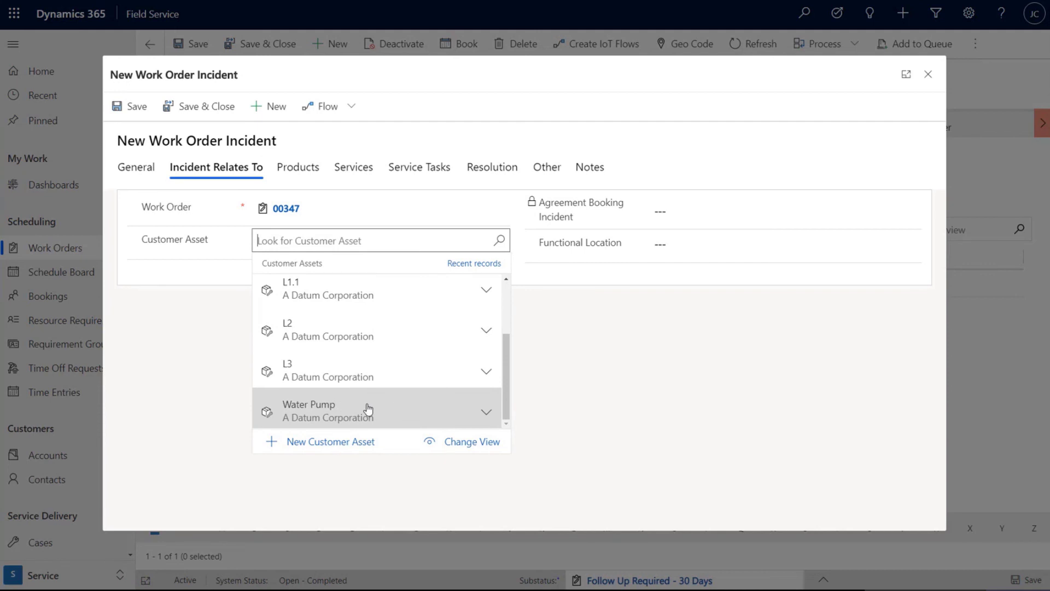
{"action": "left_click", "coordinate": [475, 441]}
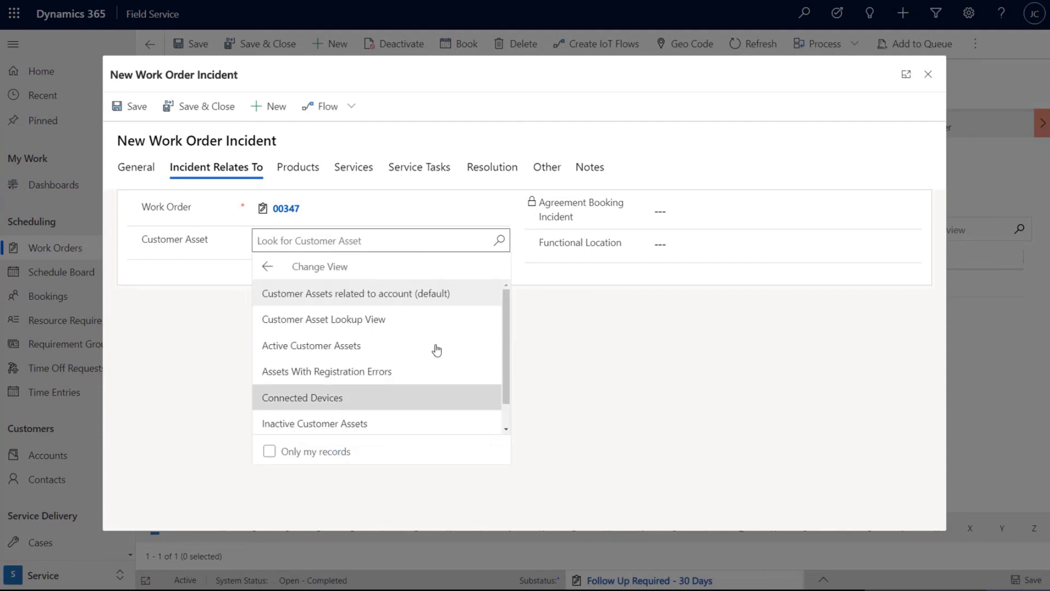
{"action": "left_click", "coordinate": [417, 320]}
{"action": "scroll", "coordinate": [353, 416], "scroll_direction": "down", "scroll_amount": 3}
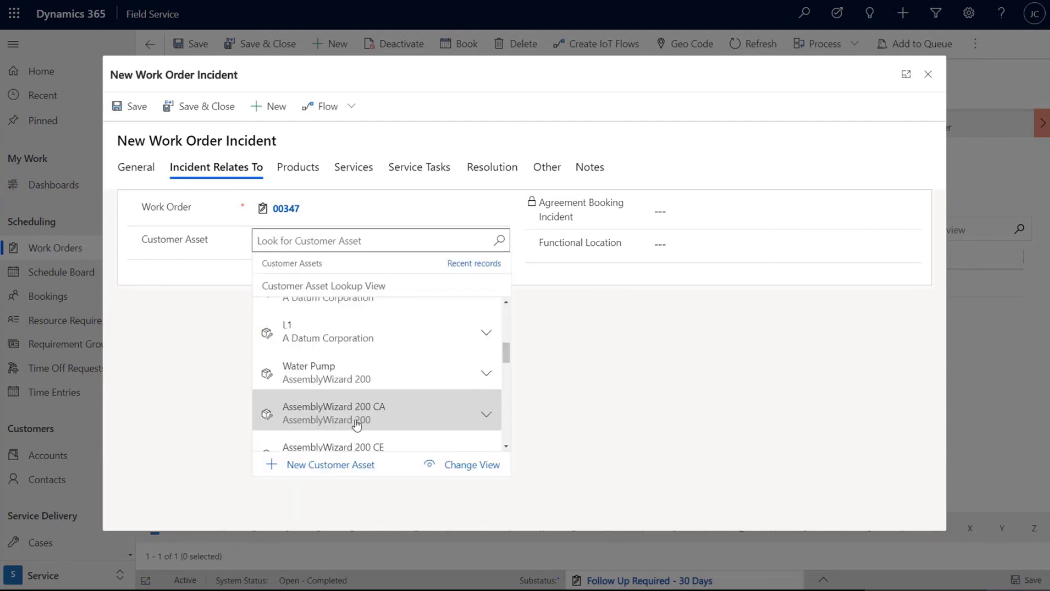
{"action": "scroll", "coordinate": [356, 424], "scroll_direction": "down", "scroll_amount": 3}
{"action": "left_click", "coordinate": [359, 421]}
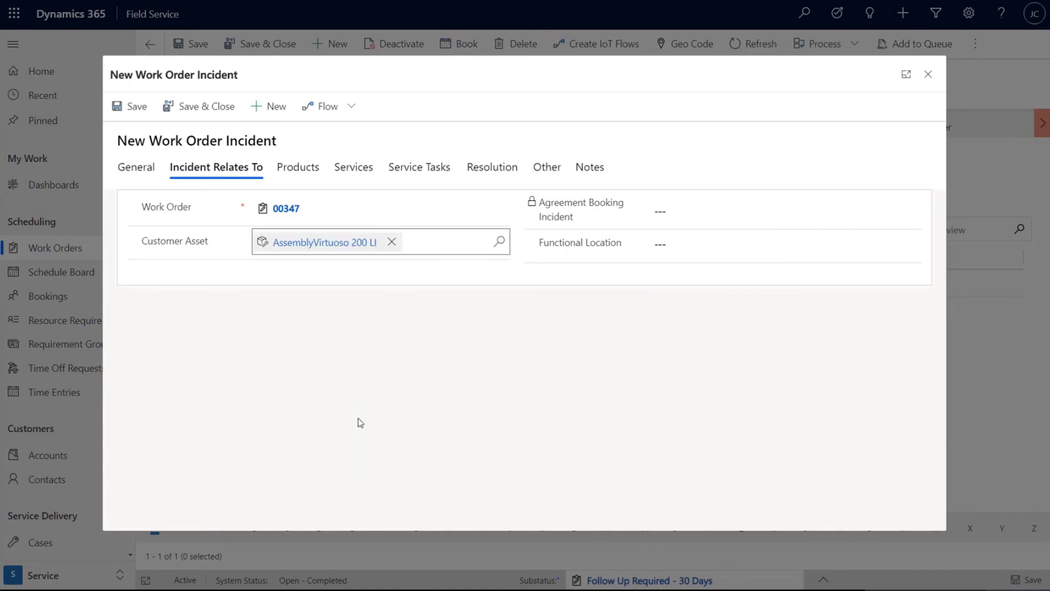